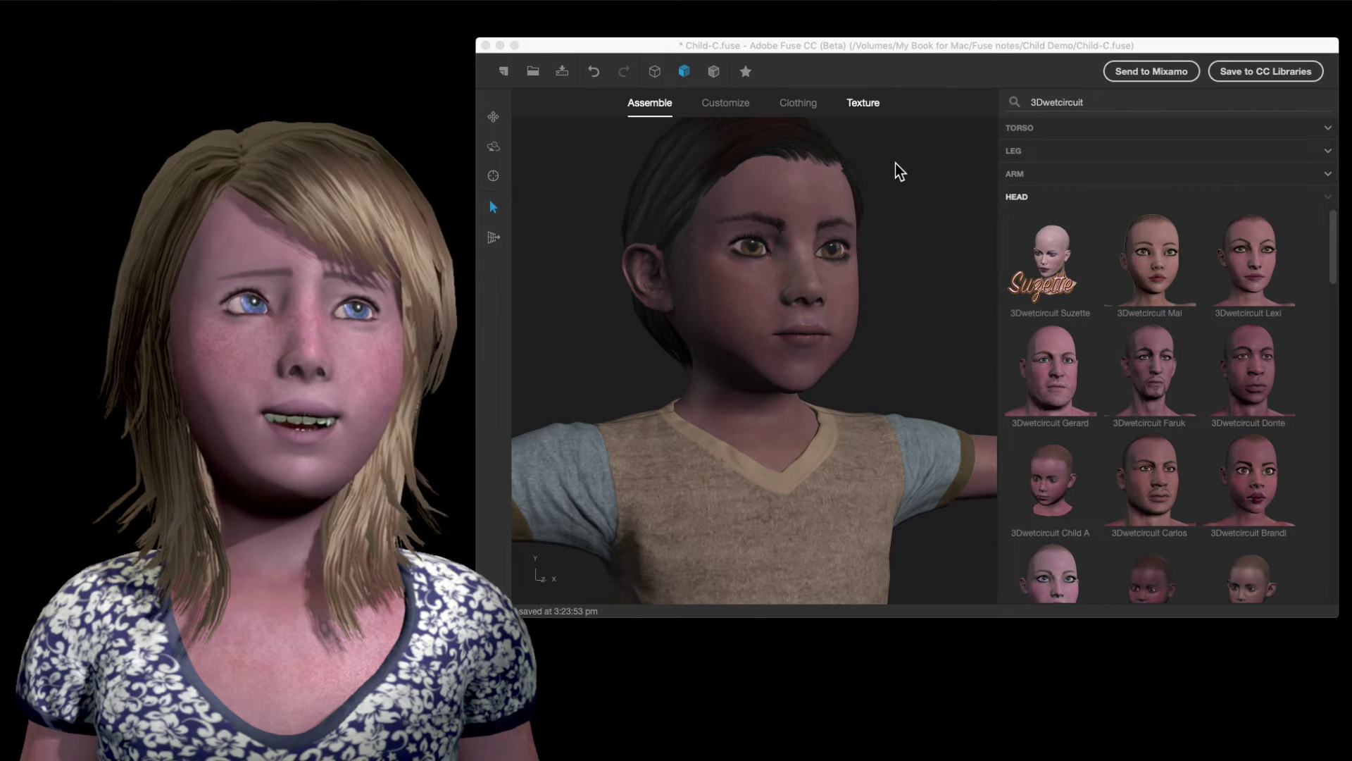
Switch to customizing the character and collapse all the head's slider groups, from Brows through Skull
click(739, 107)
click(736, 102)
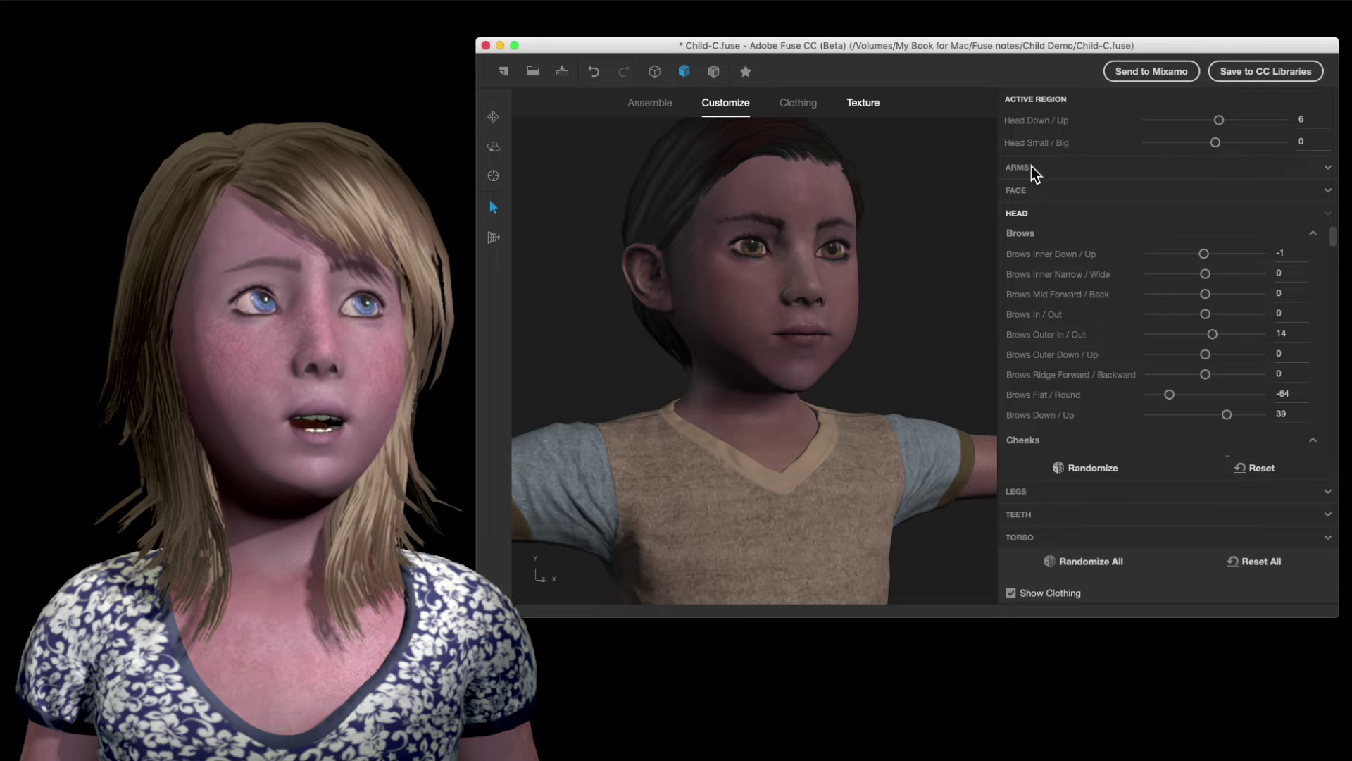
click(1021, 232)
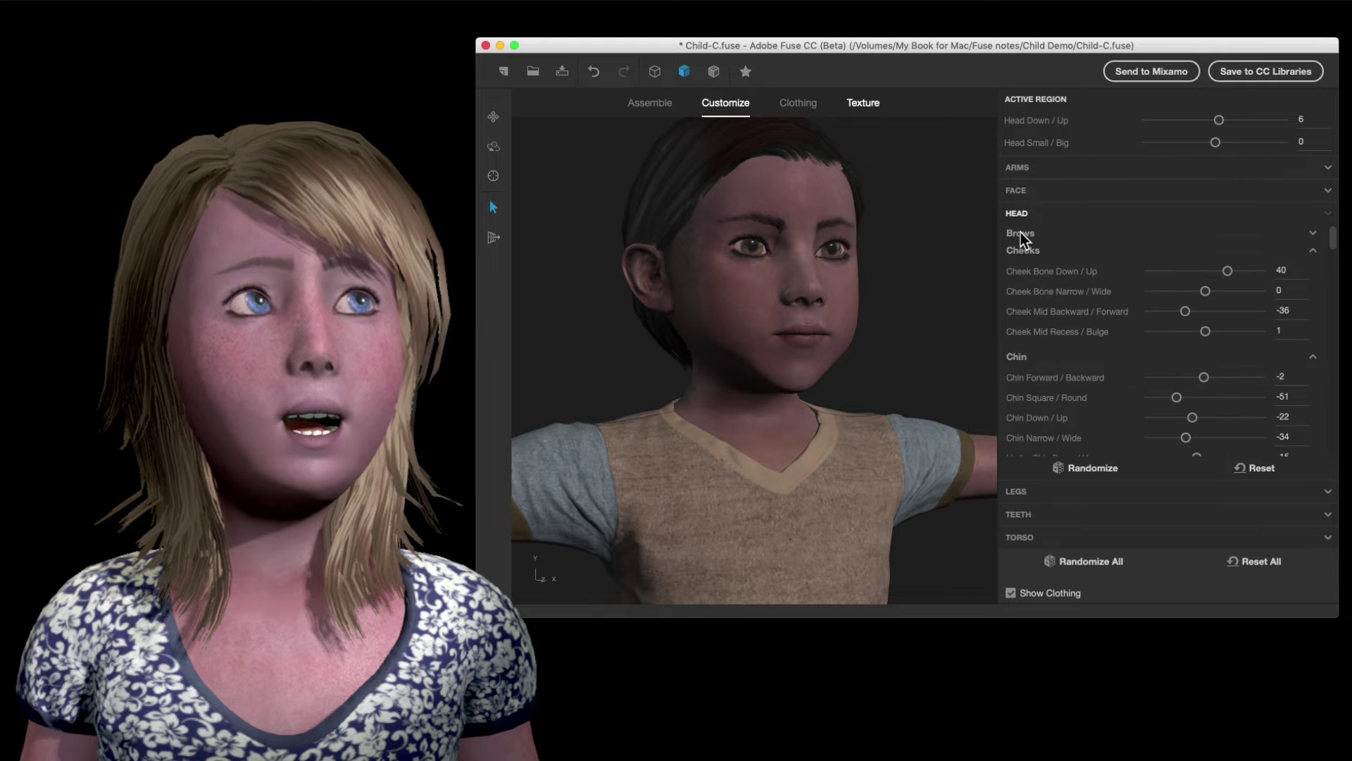
click(1019, 247)
click(1017, 268)
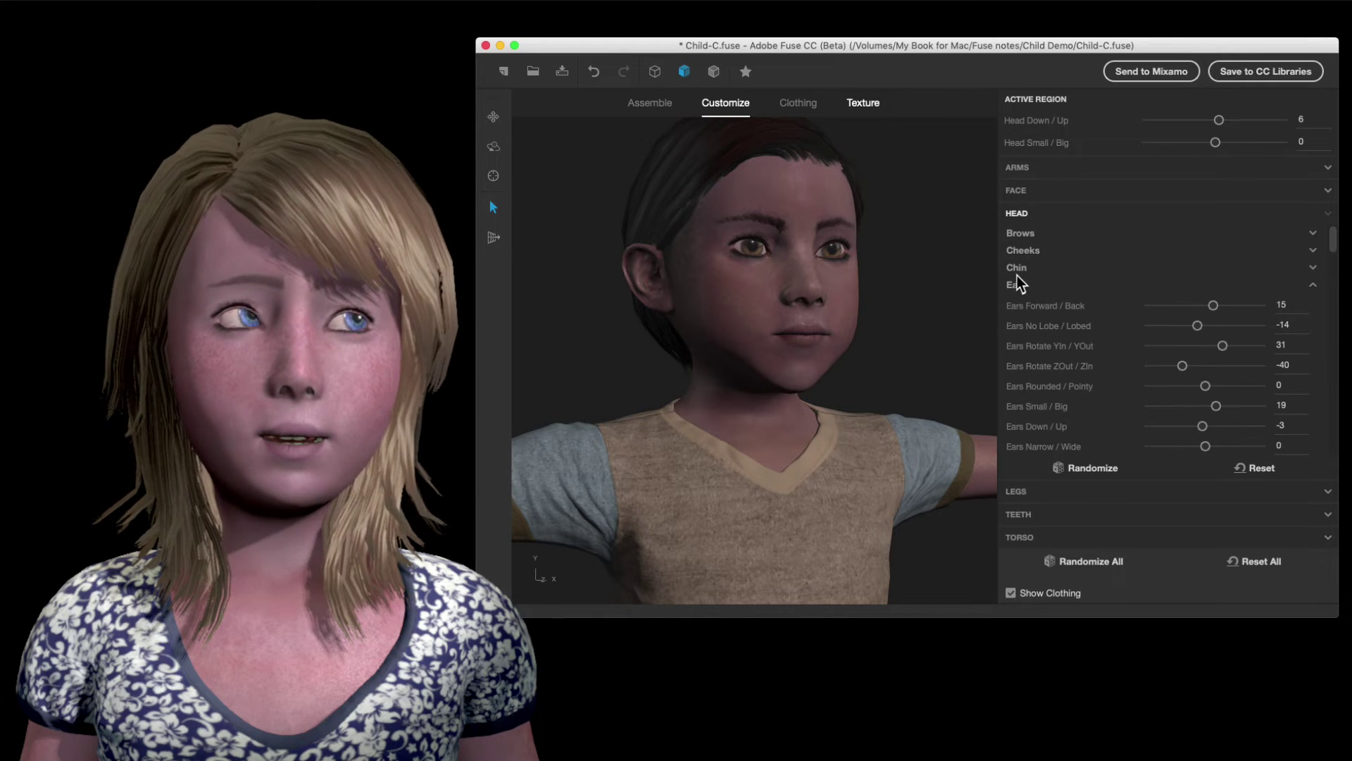
click(1017, 284)
click(1023, 302)
click(1025, 317)
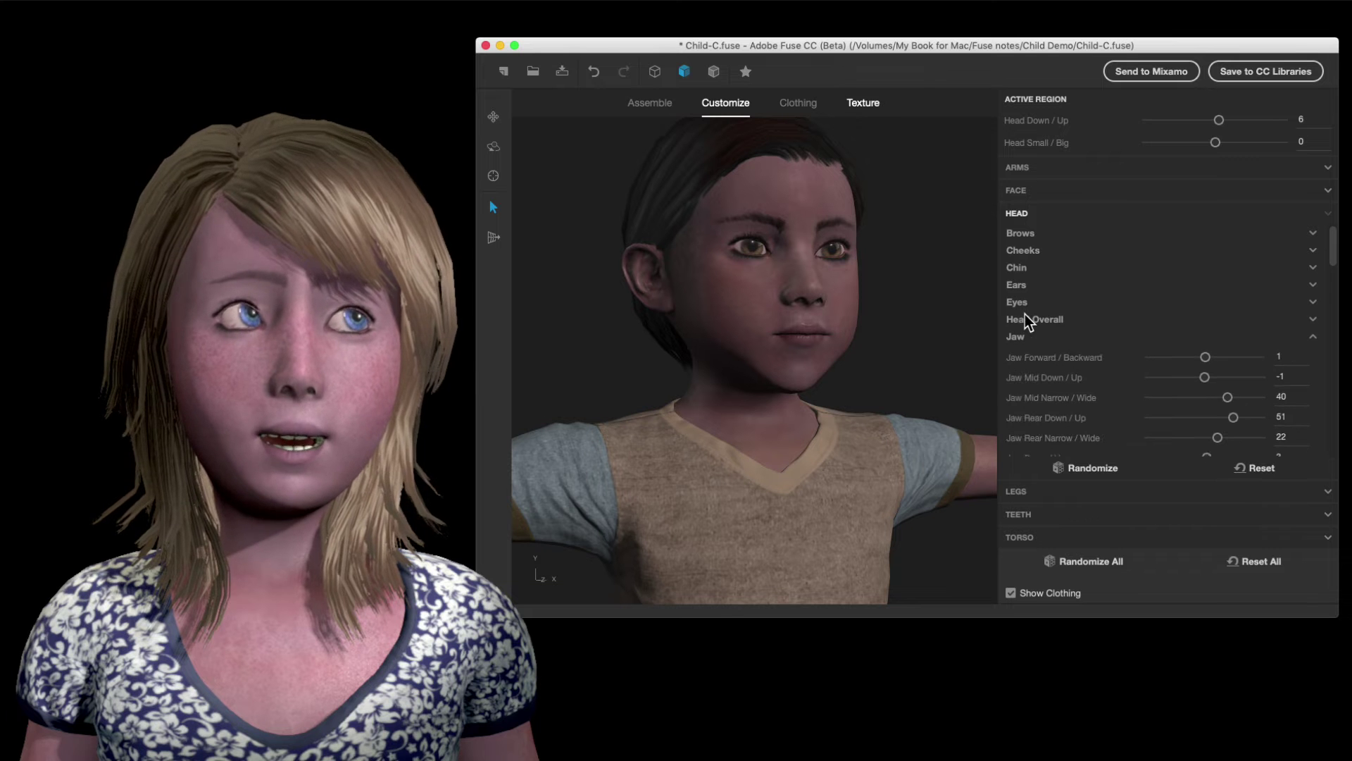
click(1024, 335)
click(1024, 353)
click(1026, 370)
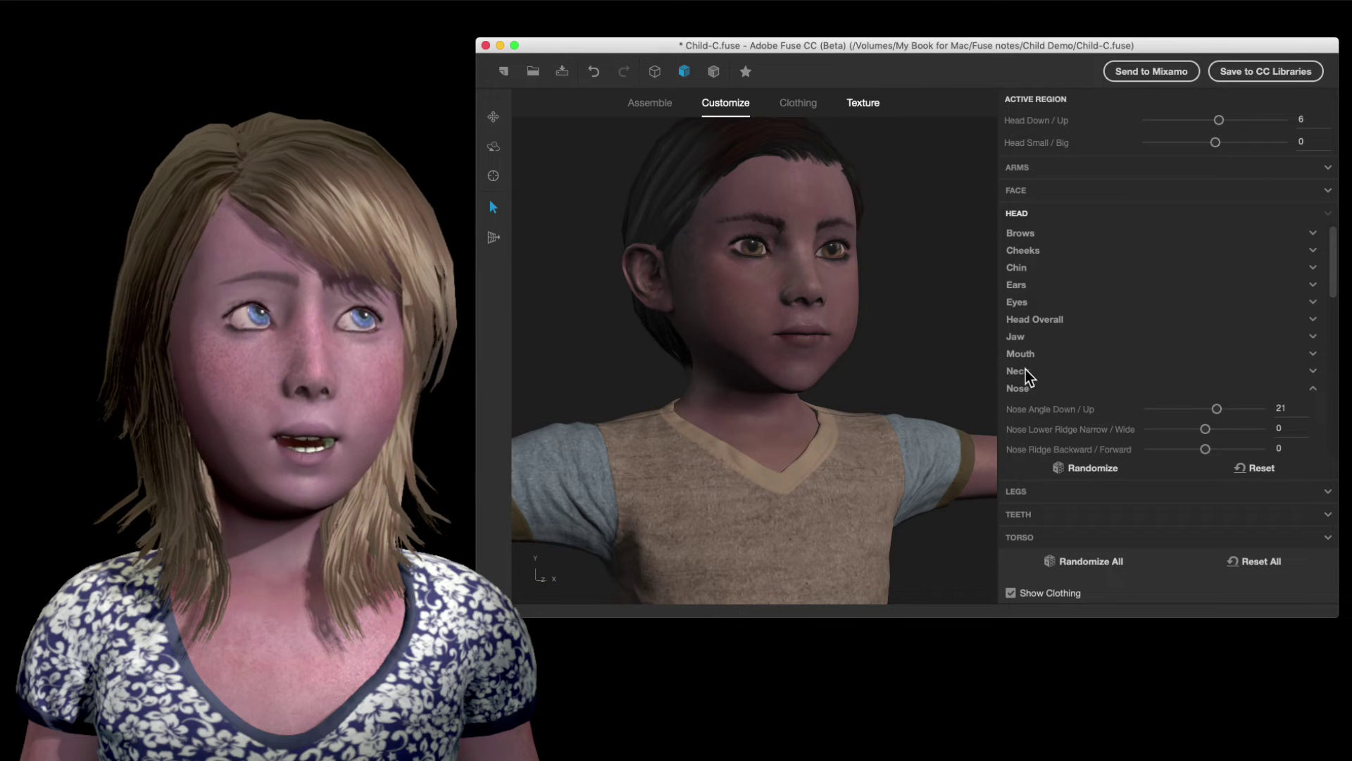
click(1026, 389)
click(1025, 406)
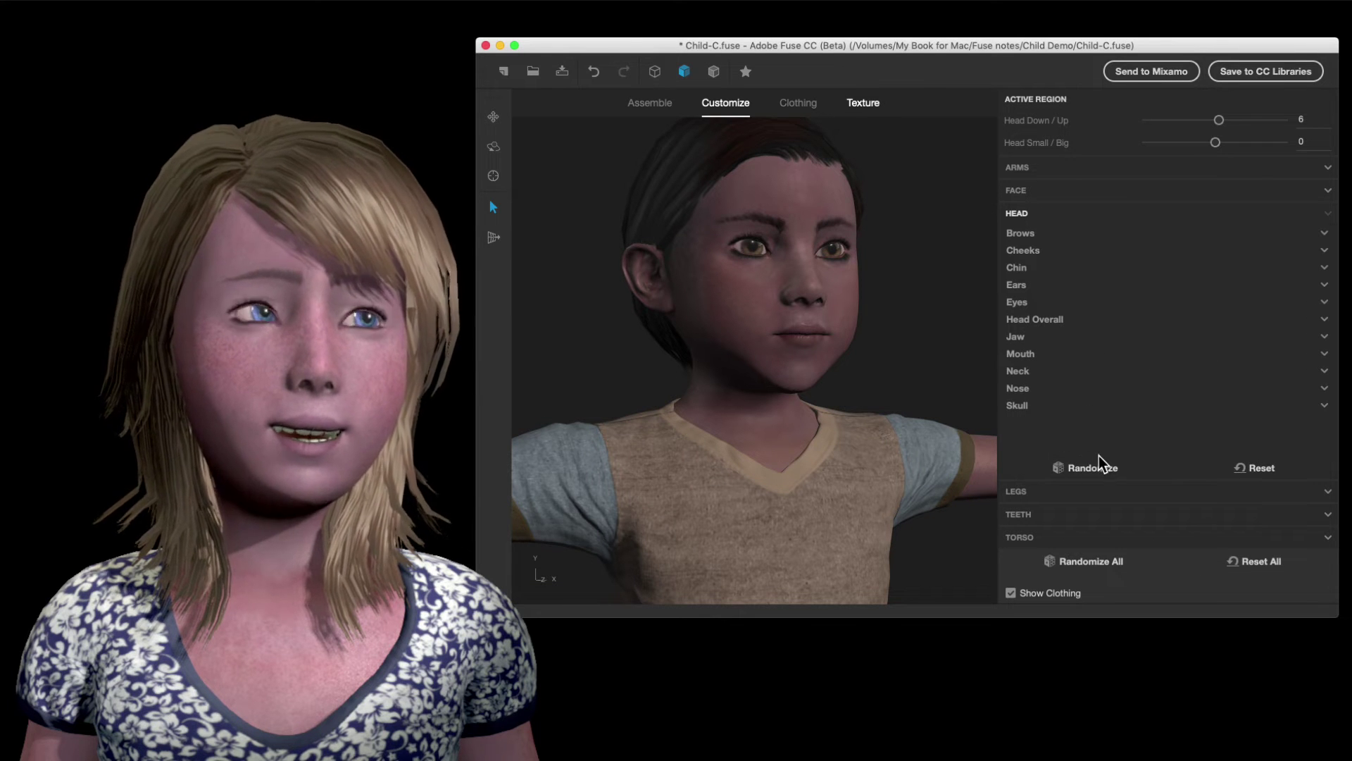
Randomize only the head's shape repeatedly to produce a series of different child faces
click(1083, 466)
click(1083, 466)
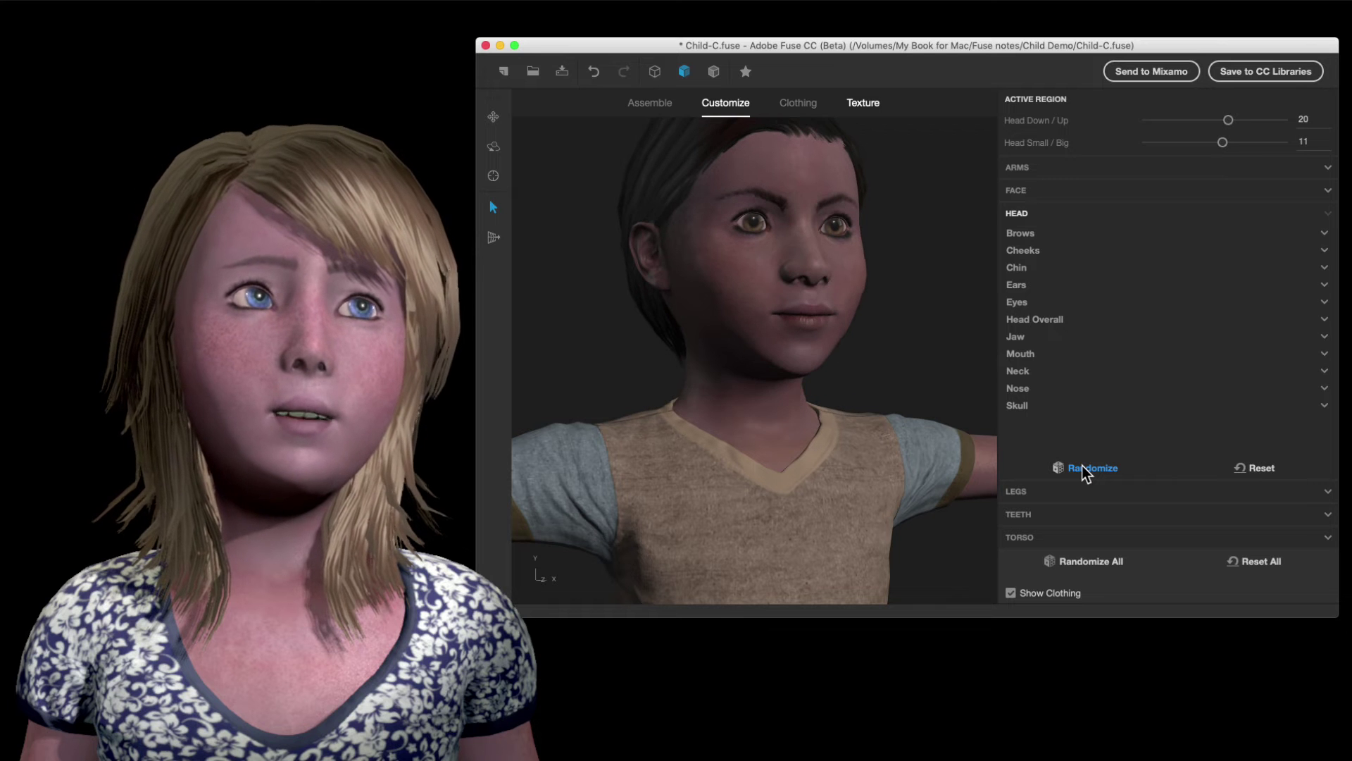
click(1083, 467)
scroll(971, 353, down, 3)
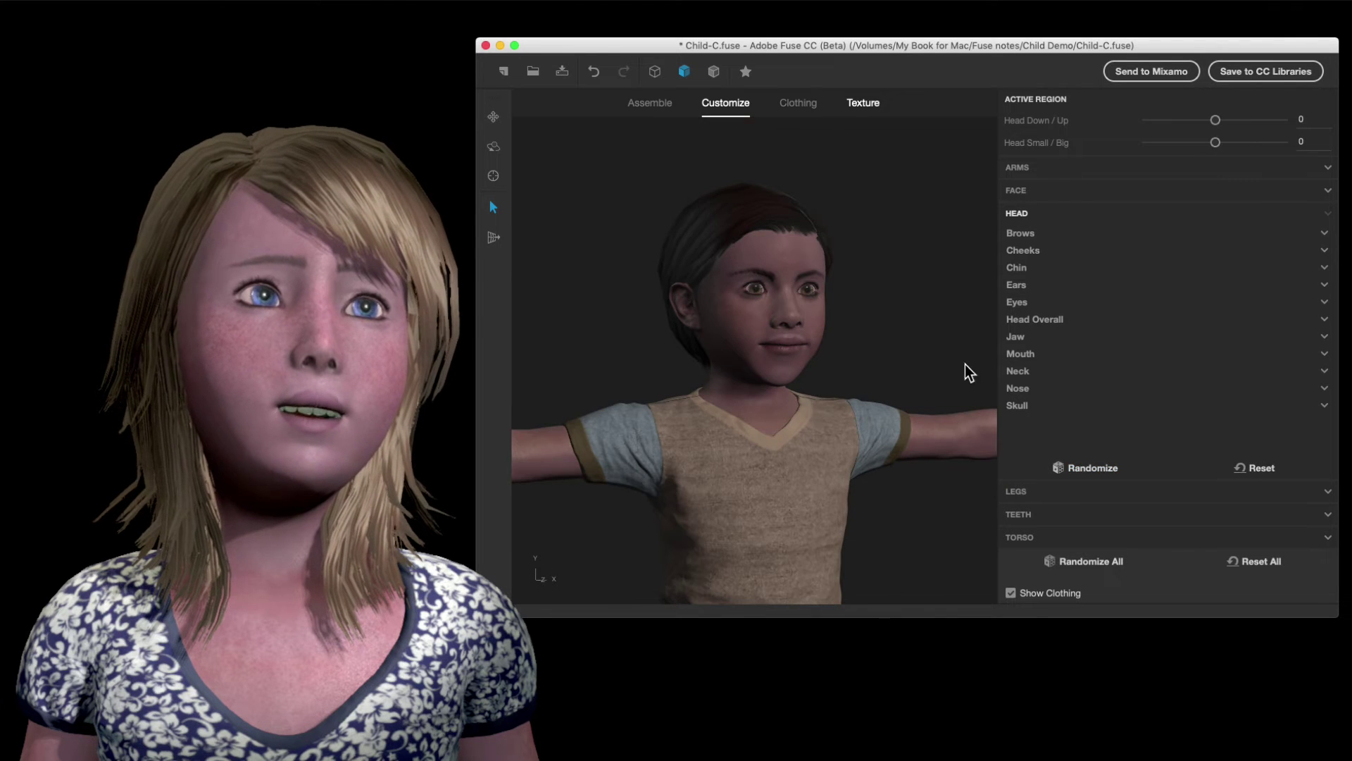
click(1083, 468)
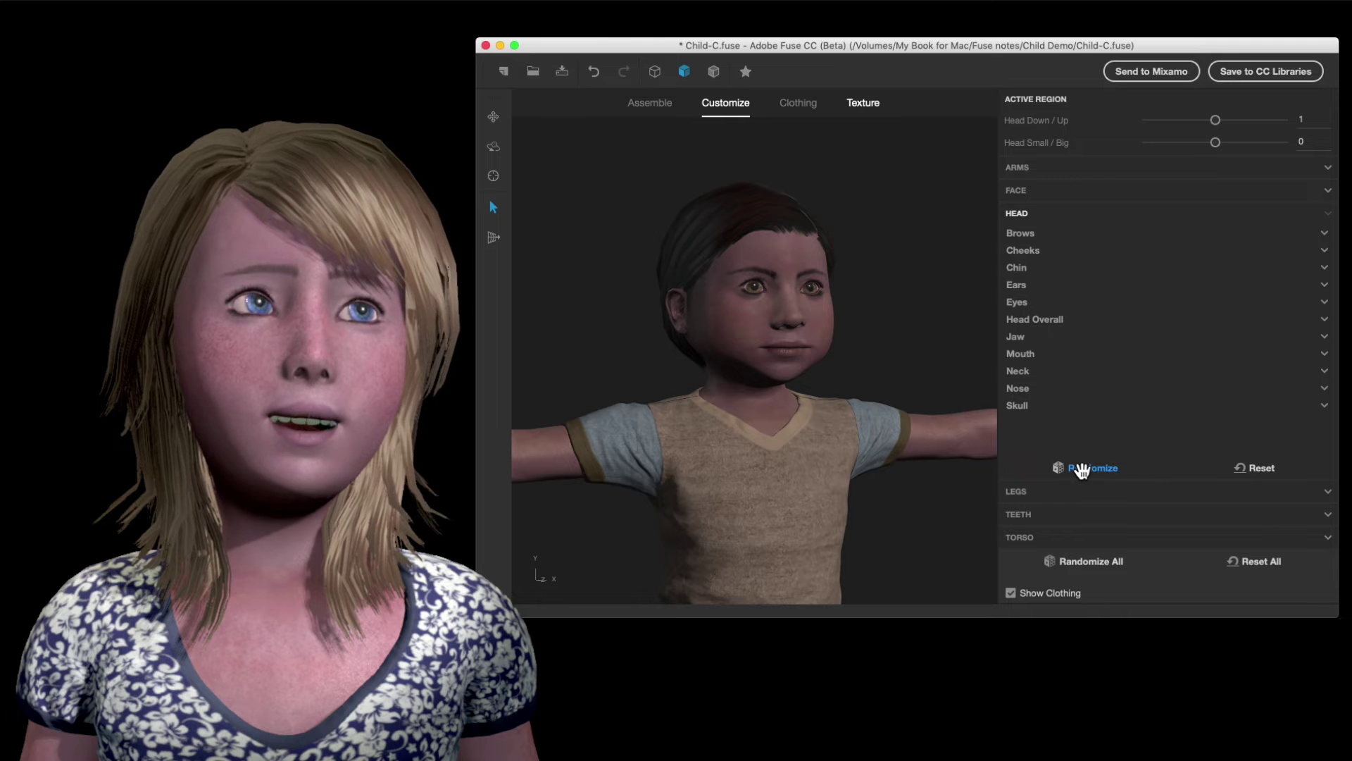
mouse_move(934, 527)
mouse_down()
mouse_move(898, 526)
mouse_move(934, 530)
mouse_up()
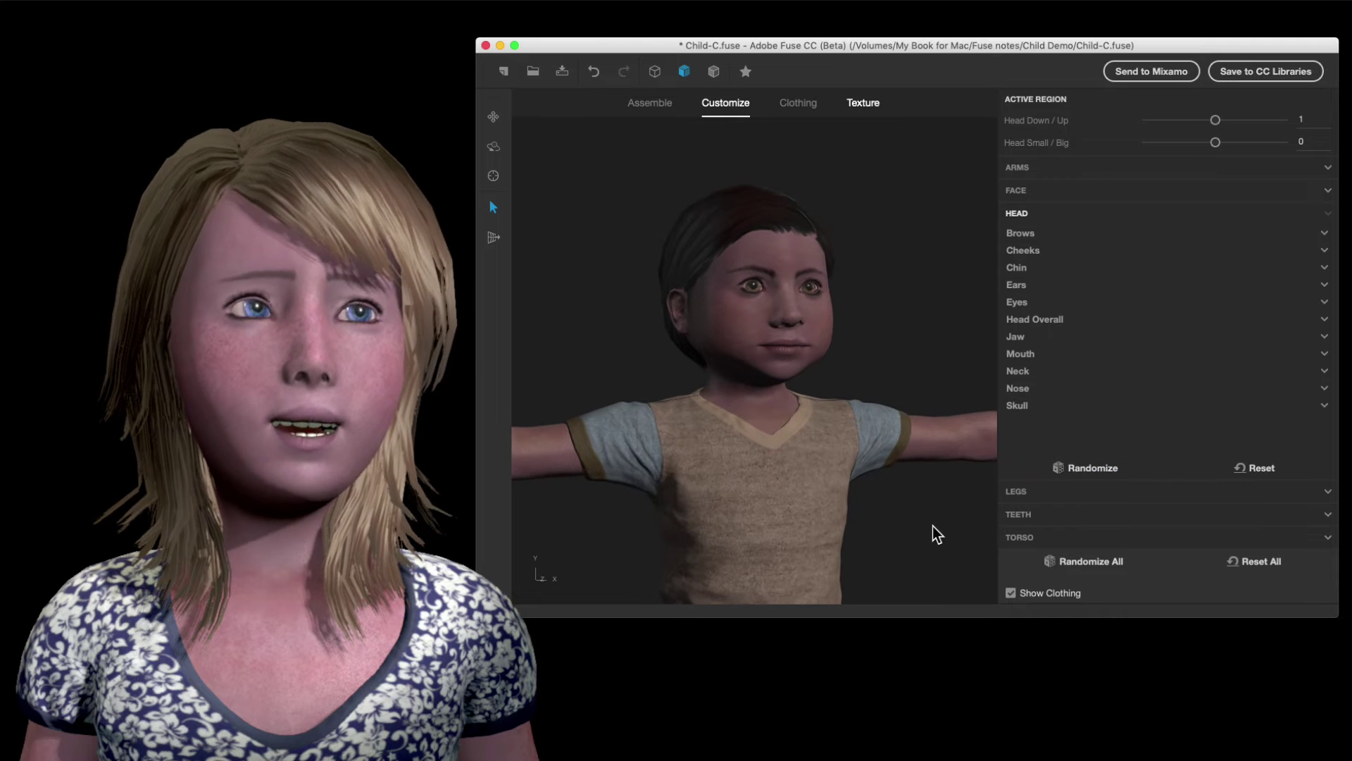
click(1078, 468)
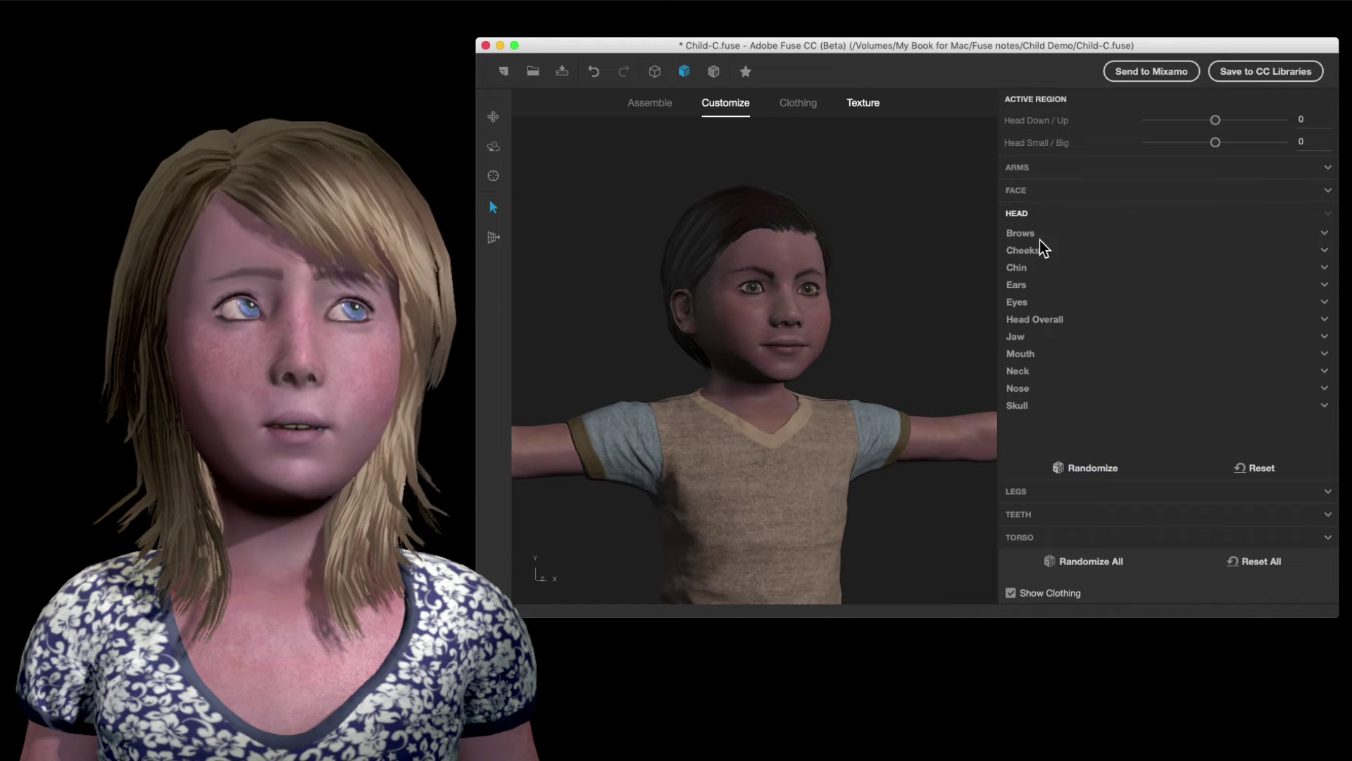
click(1086, 468)
click(1086, 468)
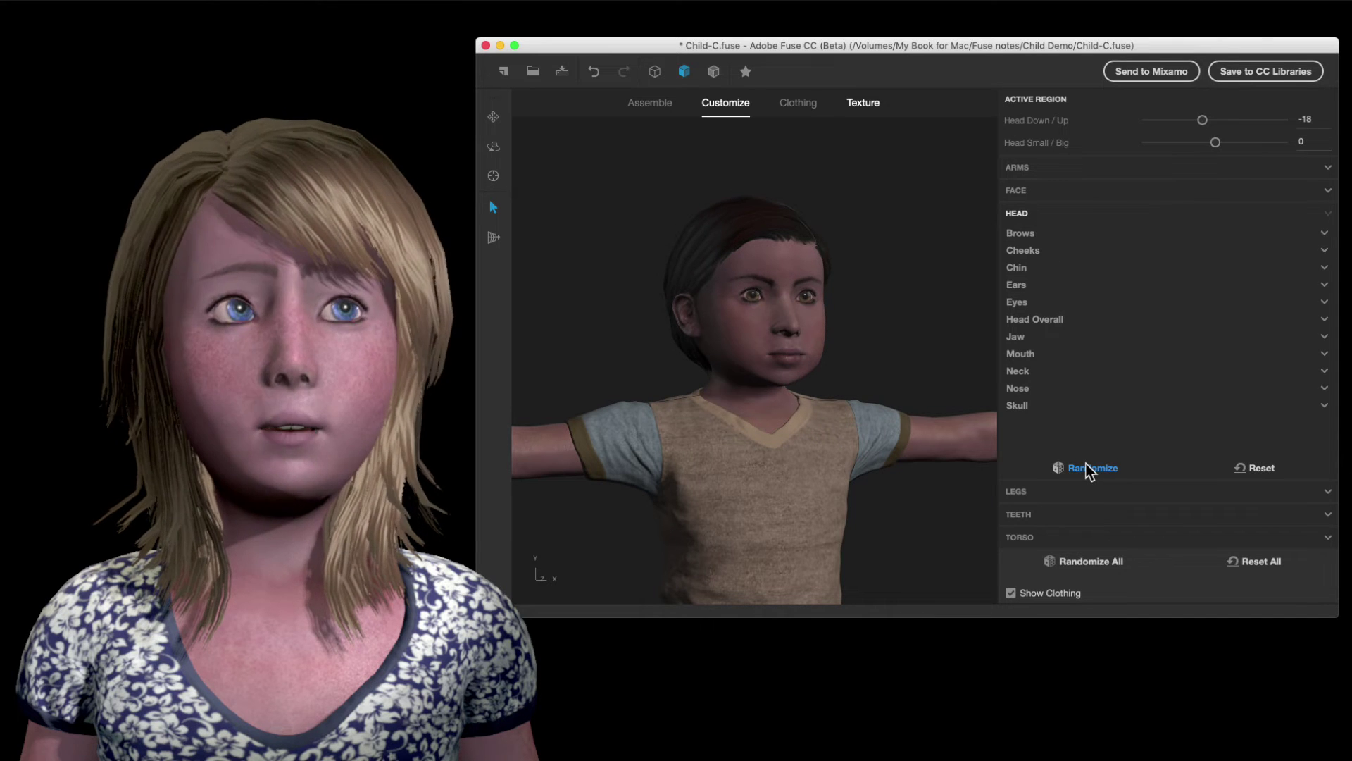
click(1086, 468)
click(1086, 468)
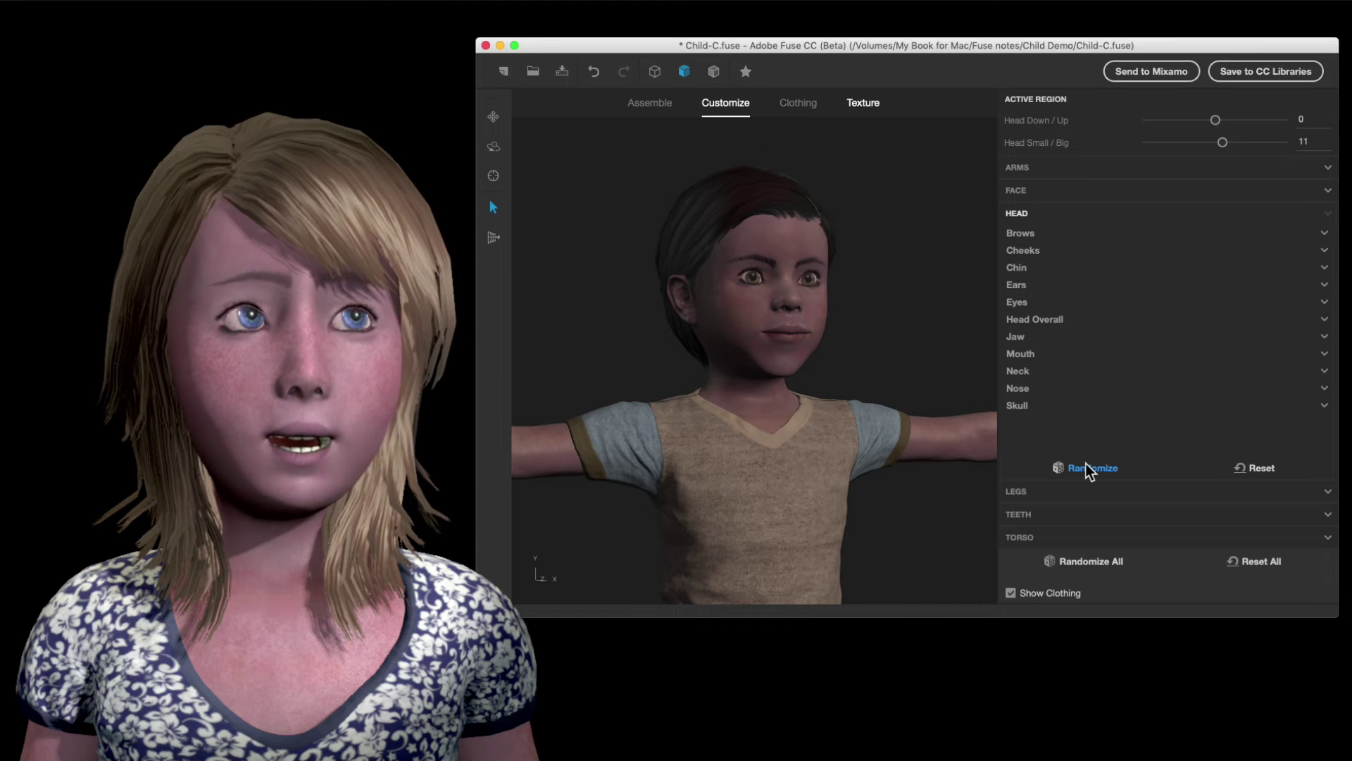
click(1086, 468)
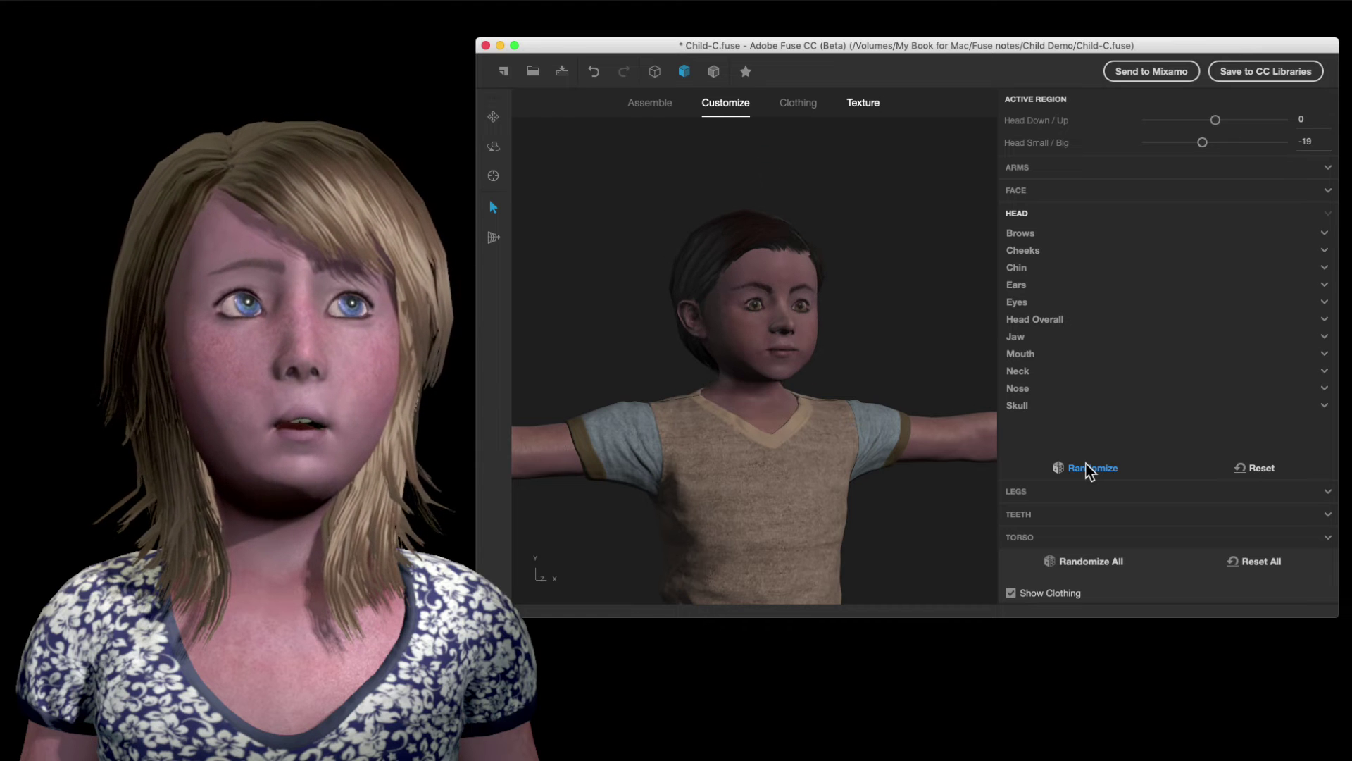
click(1086, 468)
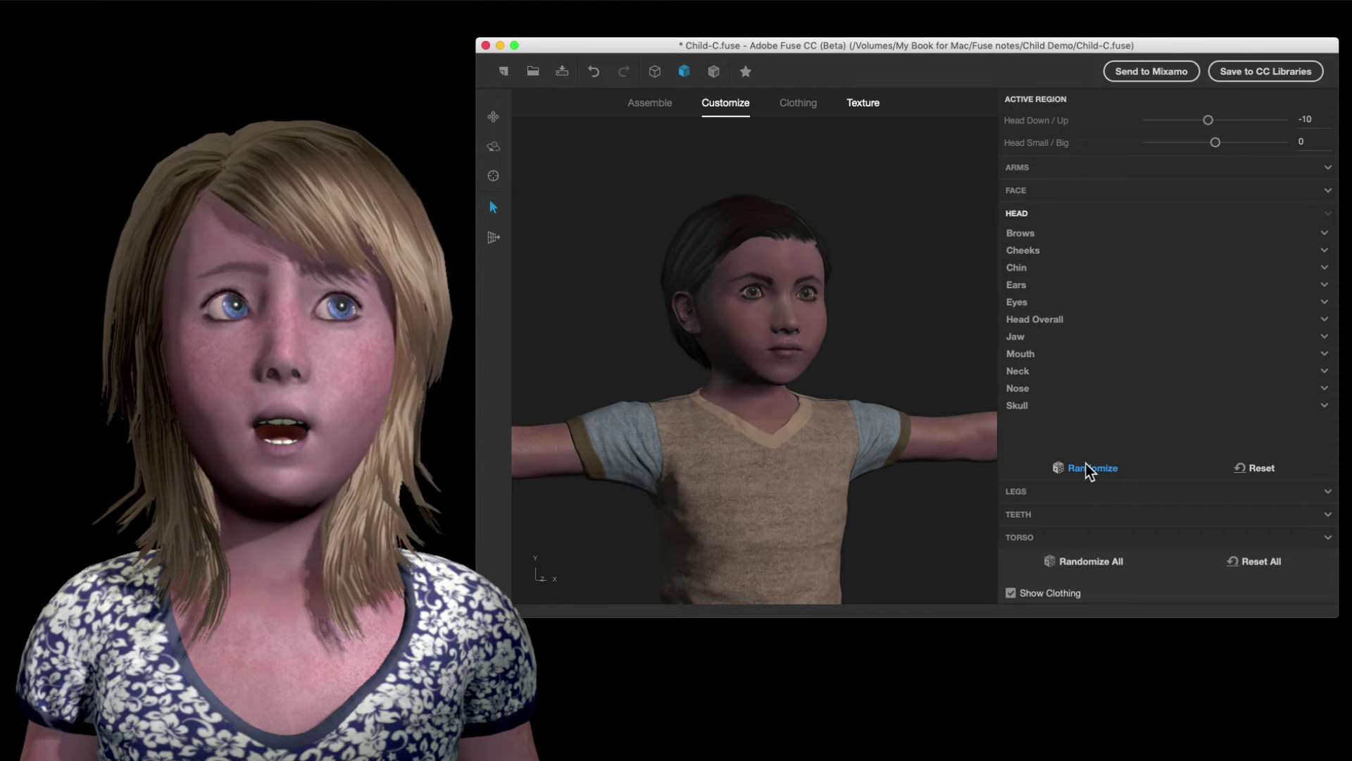
click(1086, 468)
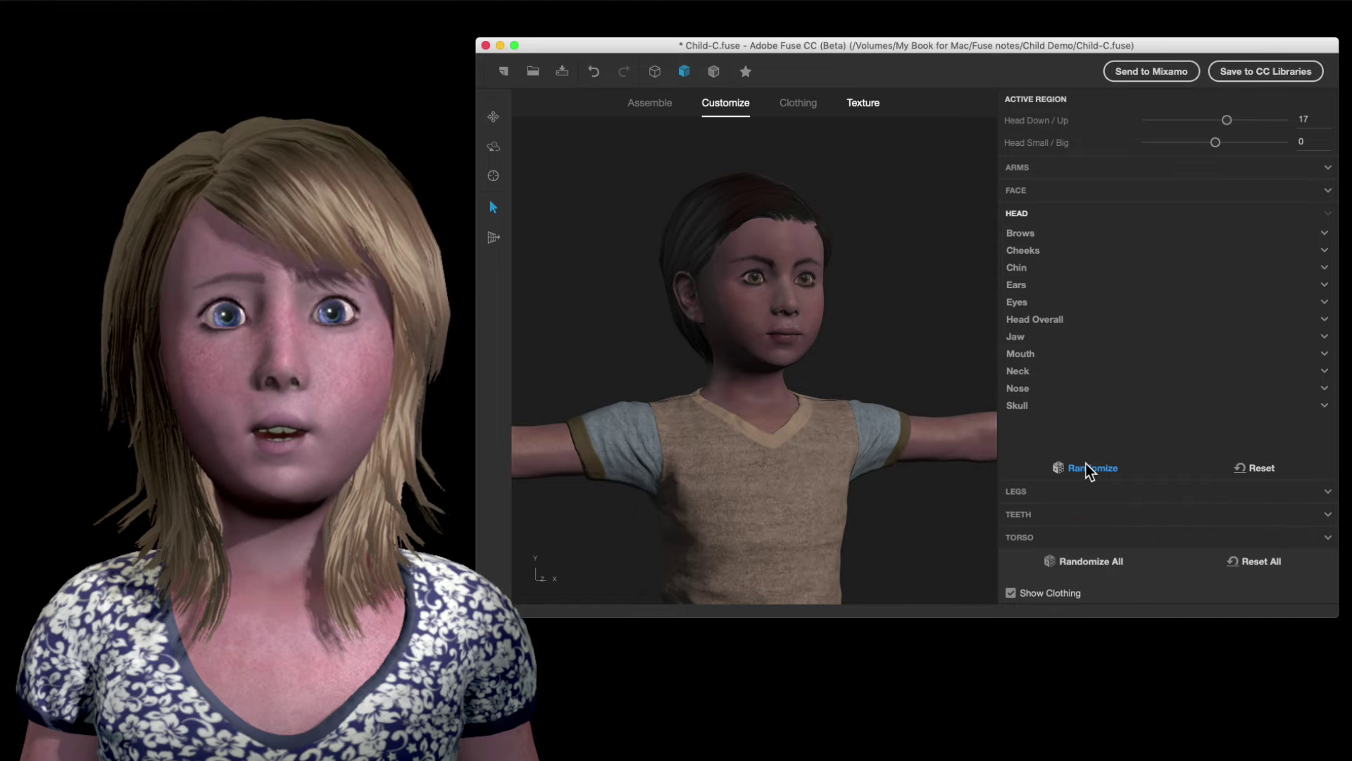
click(1086, 466)
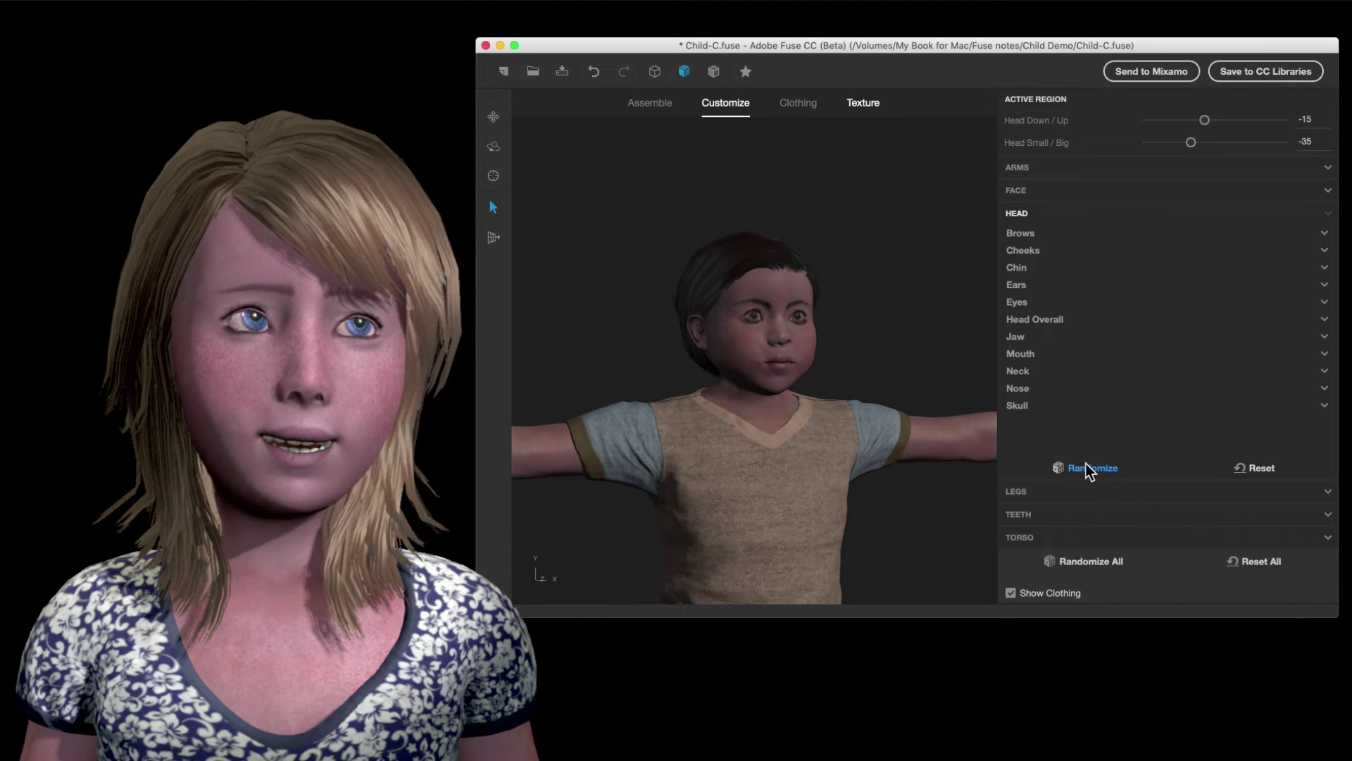
click(1086, 467)
click(1087, 467)
click(1086, 468)
click(1086, 467)
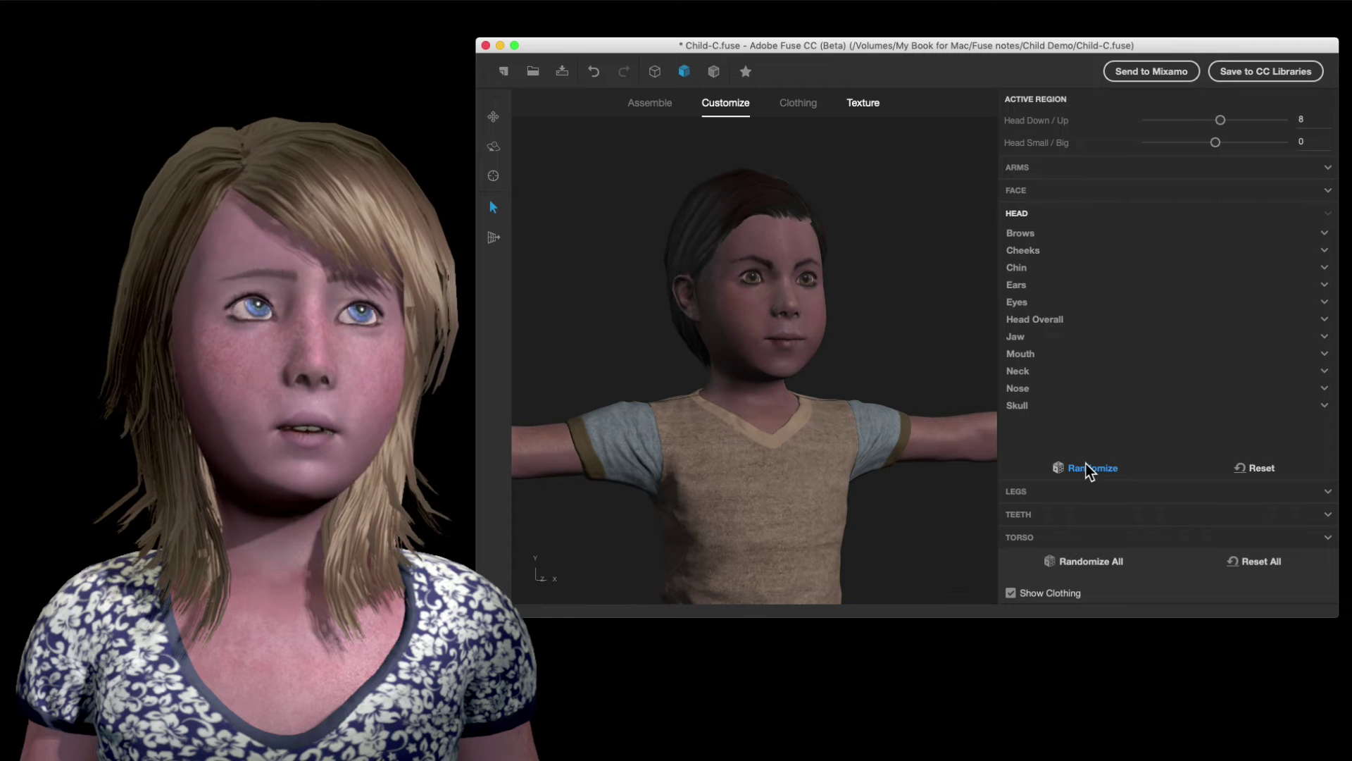
click(1086, 468)
click(1086, 468)
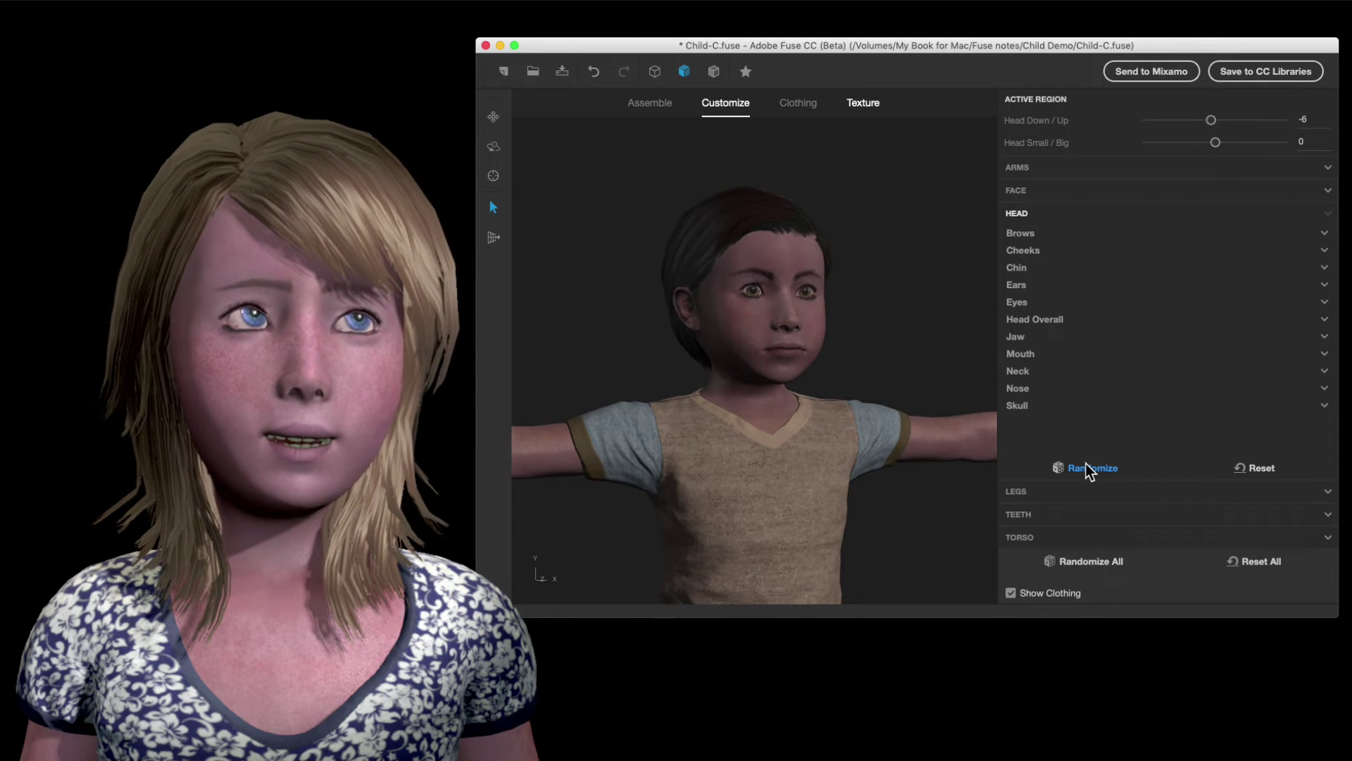
click(1086, 467)
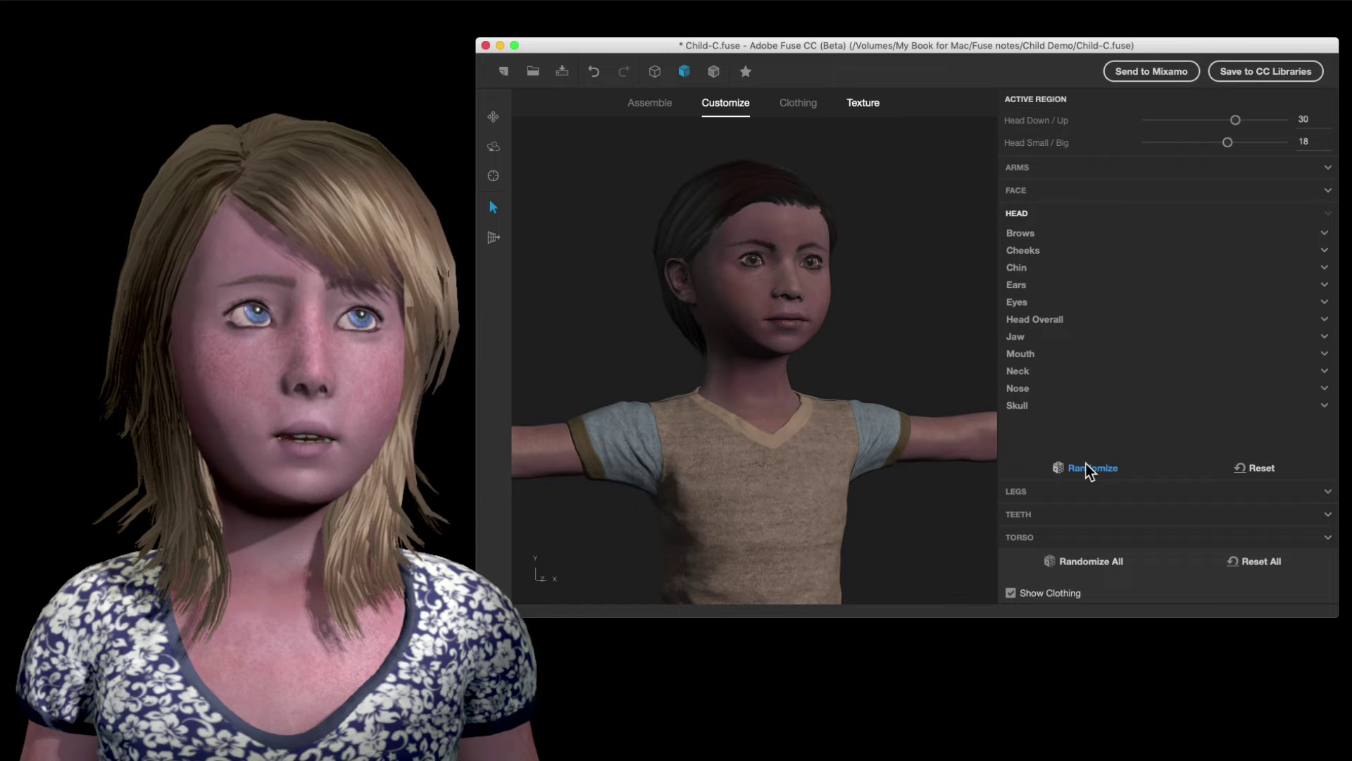
Expand the Head Overall sliders and lower the child's head by setting Head Down / Up to 5
mouse_move(879, 507)
mouse_down()
mouse_move(953, 508)
mouse_move(814, 509)
mouse_move(891, 518)
mouse_up()
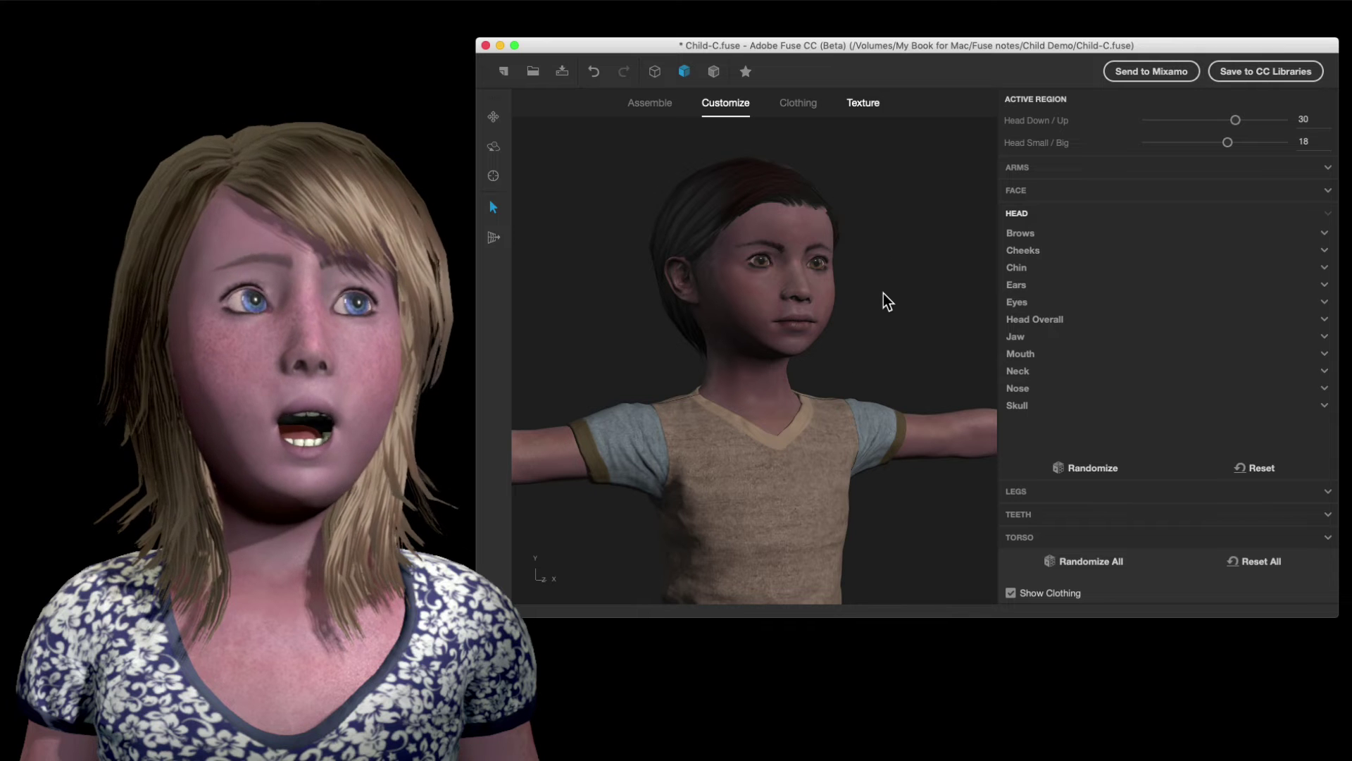
click(1037, 318)
scroll(1169, 349, down, 3)
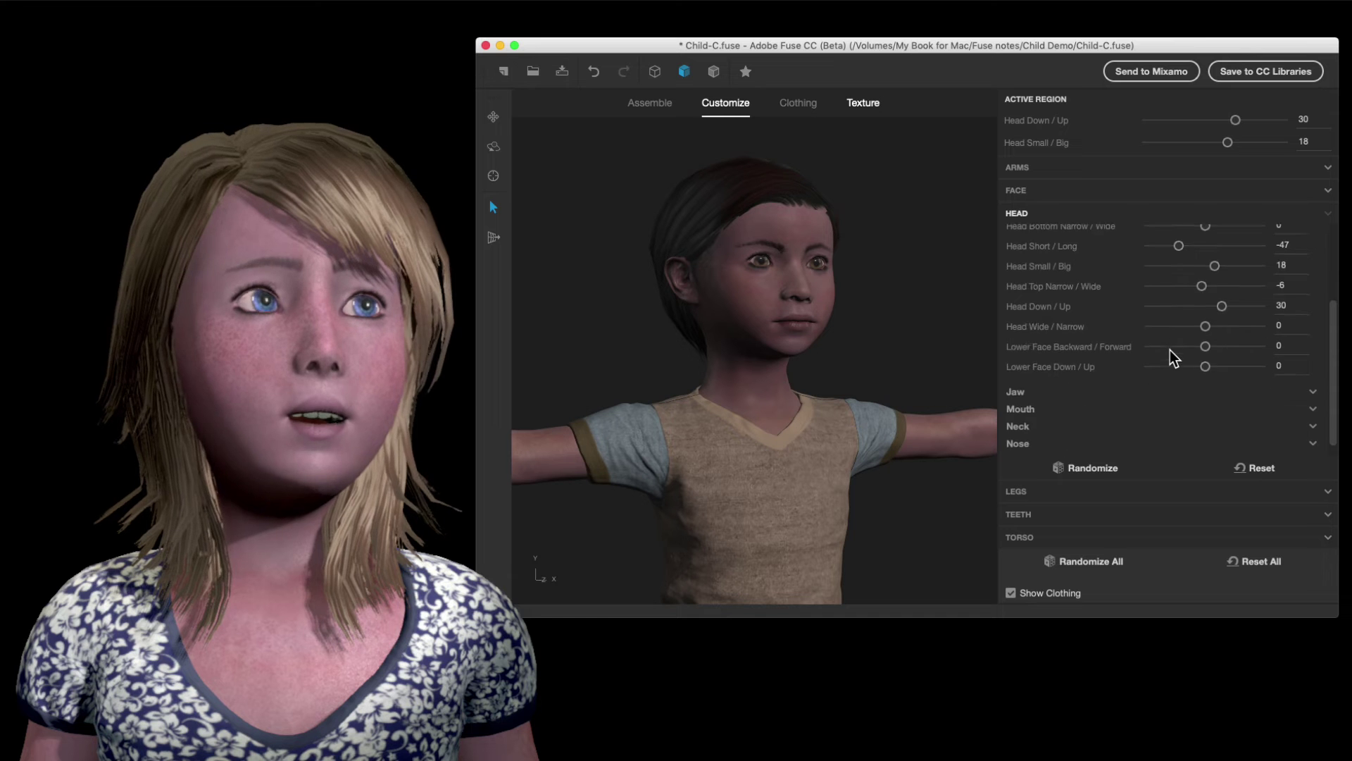
scroll(1169, 349, up, 3)
scroll(1169, 349, down, 3)
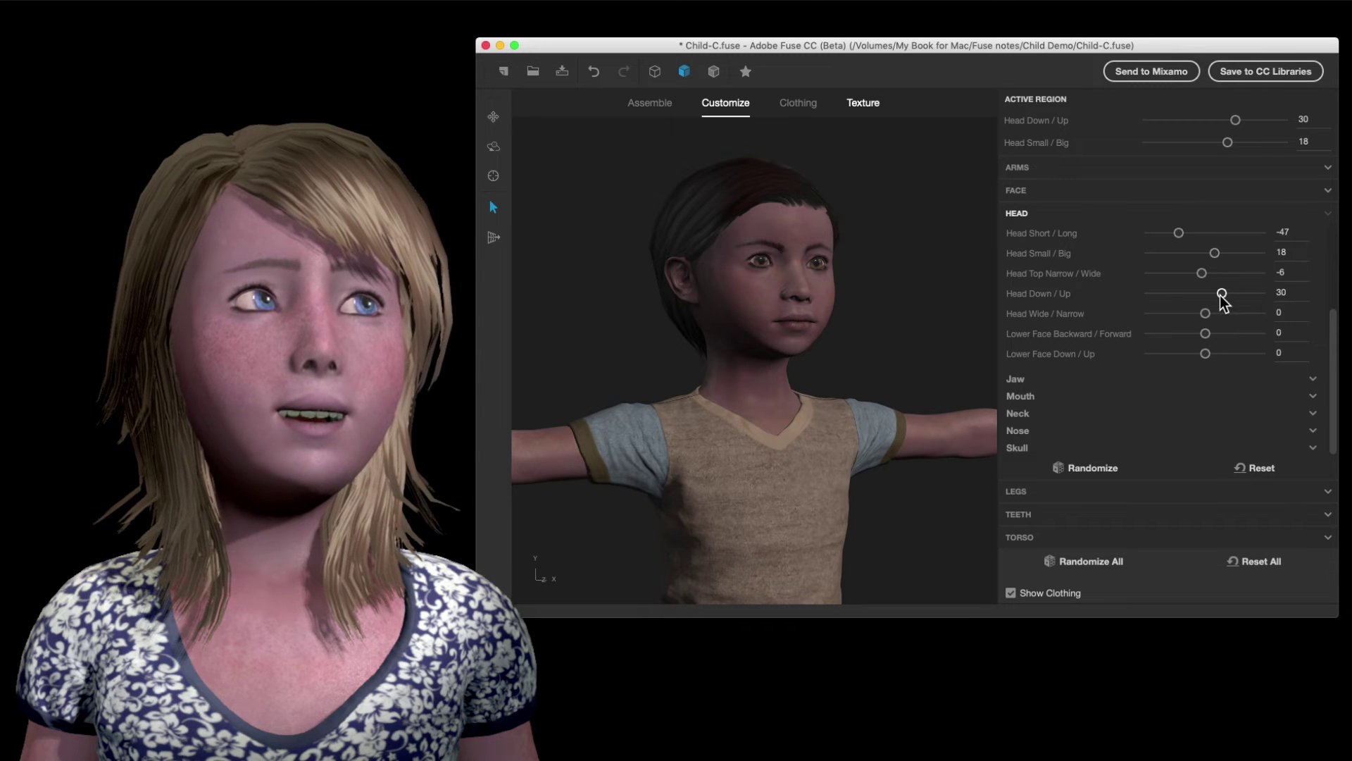
drag(1222, 295, 1213, 301)
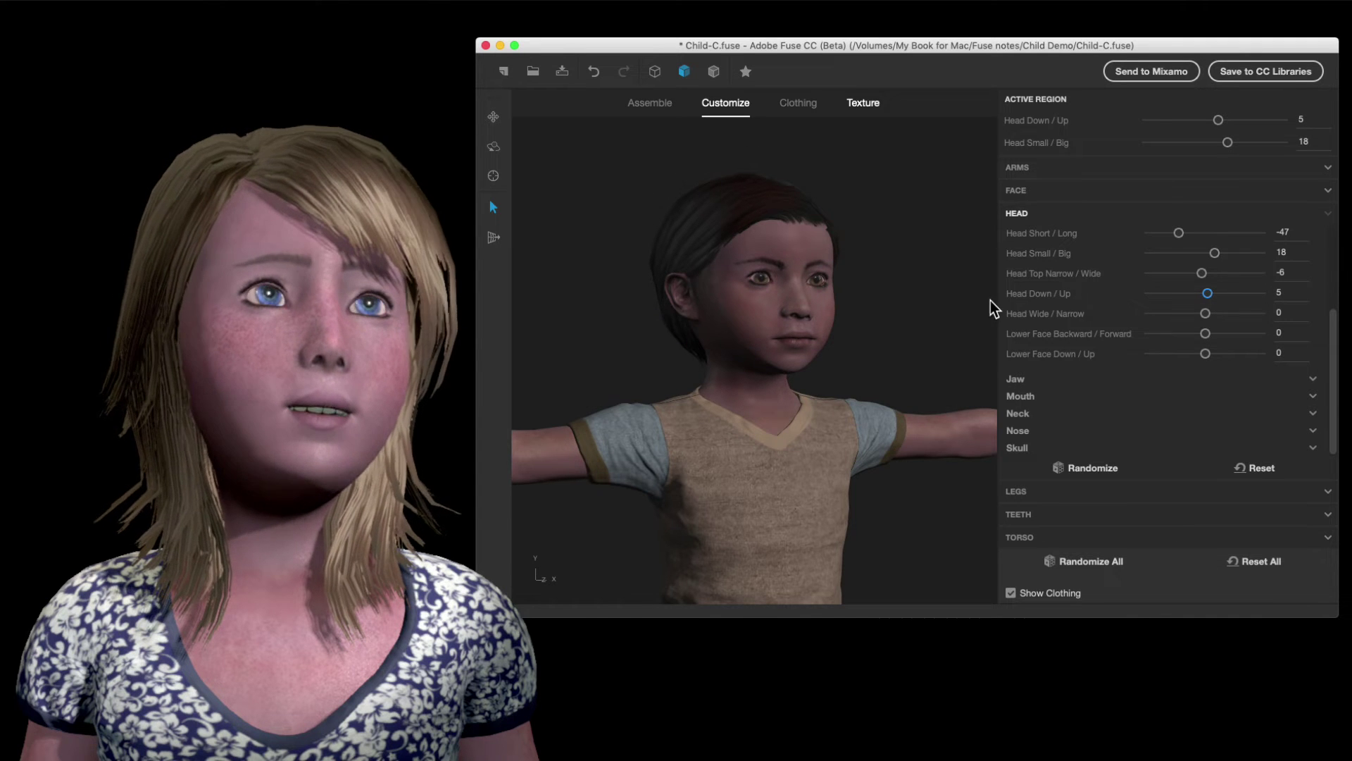
mouse_move(916, 295)
mouse_down()
mouse_move(856, 294)
mouse_move(903, 294)
mouse_up()
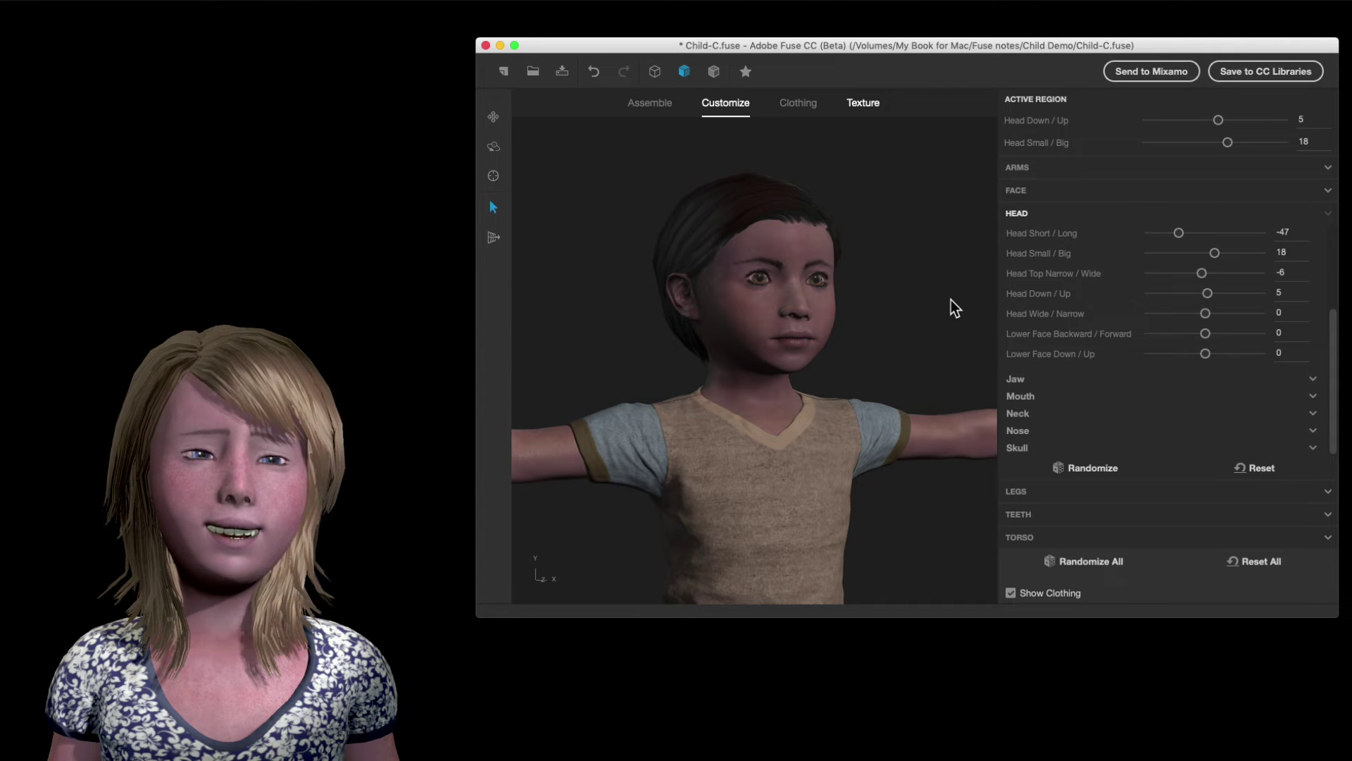
Switch to the browser's itch.io page for the Child body base and examine its features, bonus aged characters and purchase details
mouse_move(1346, 338)
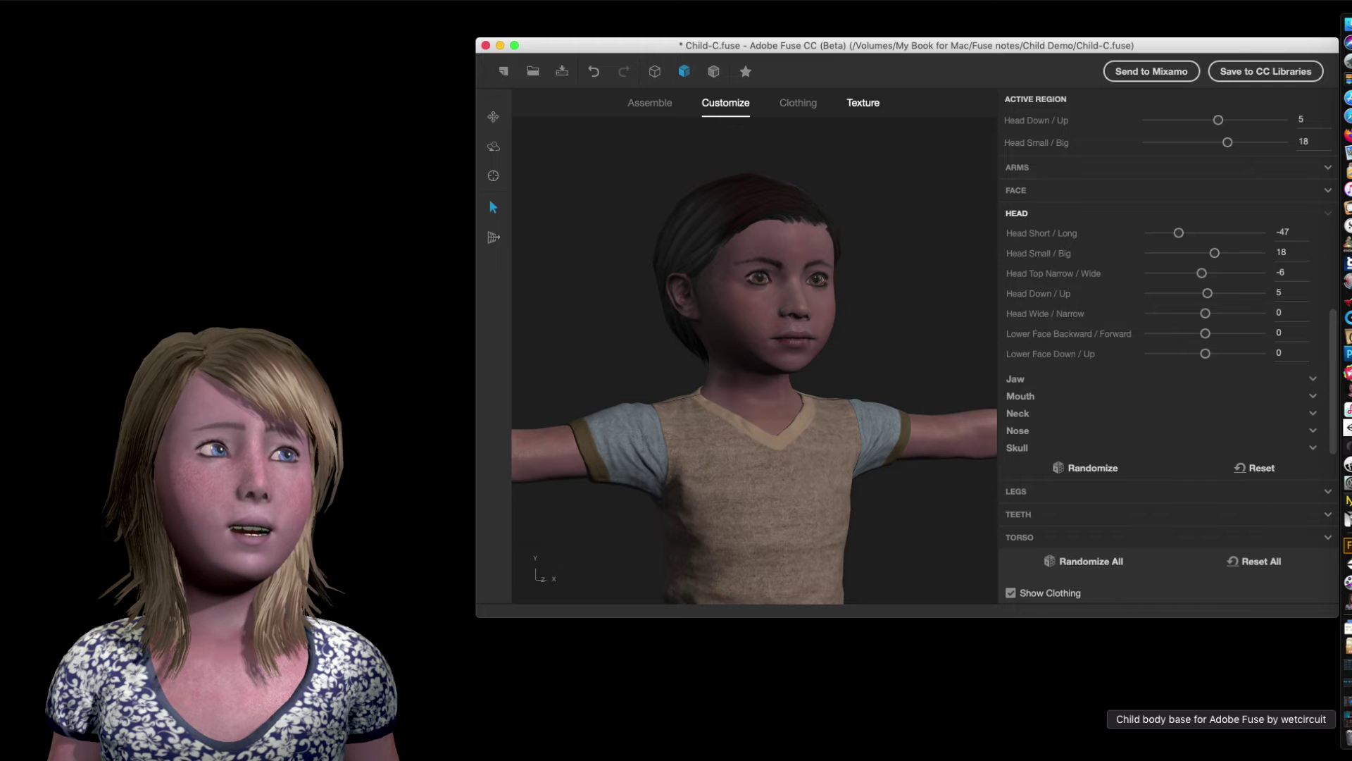
click(1347, 718)
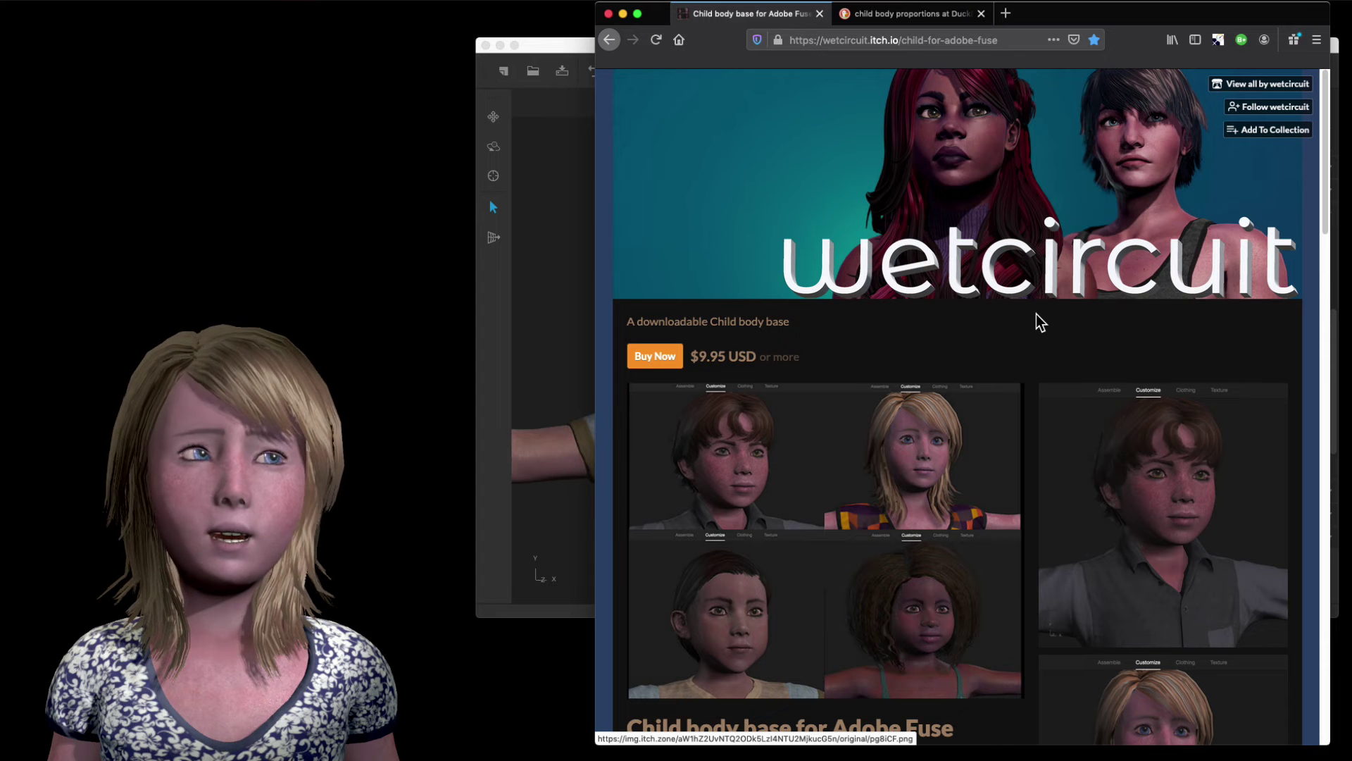
scroll(885, 378, down, 3)
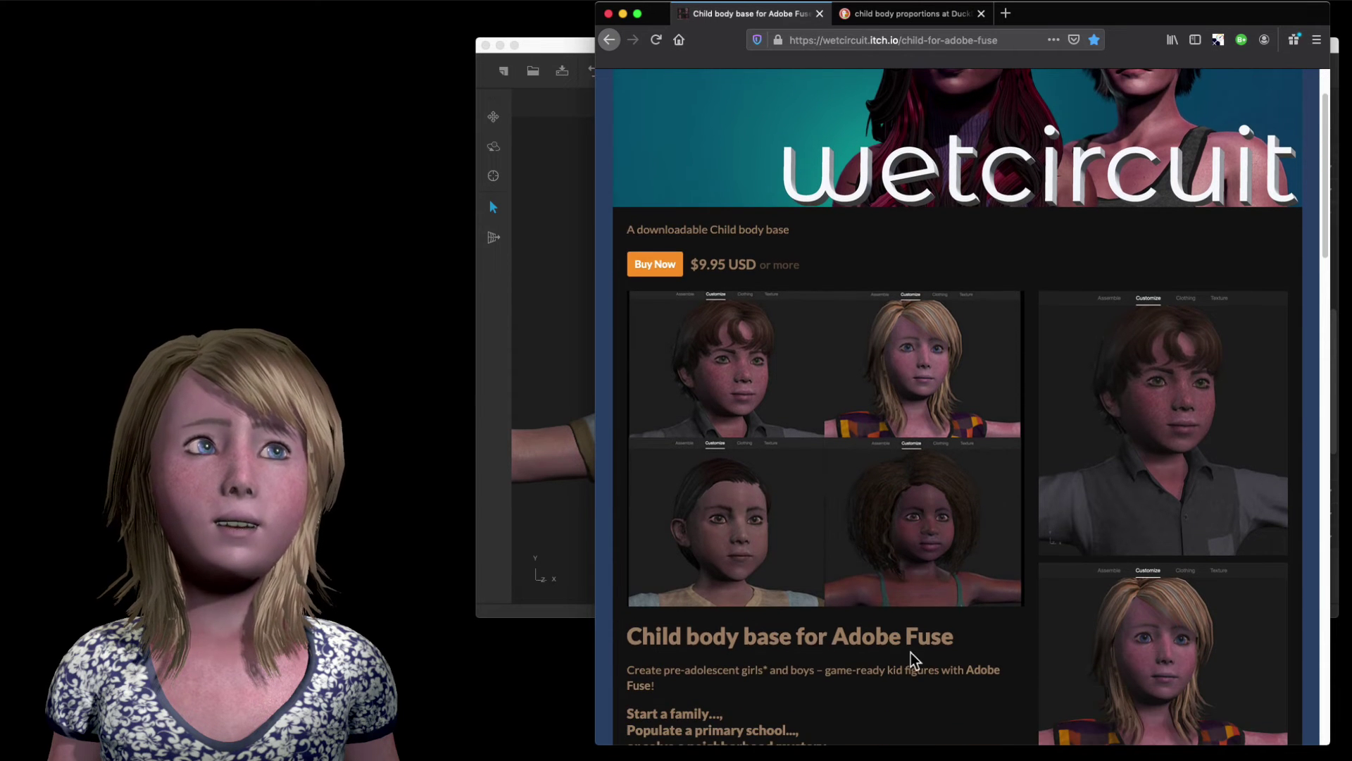
scroll(996, 712, down, 5)
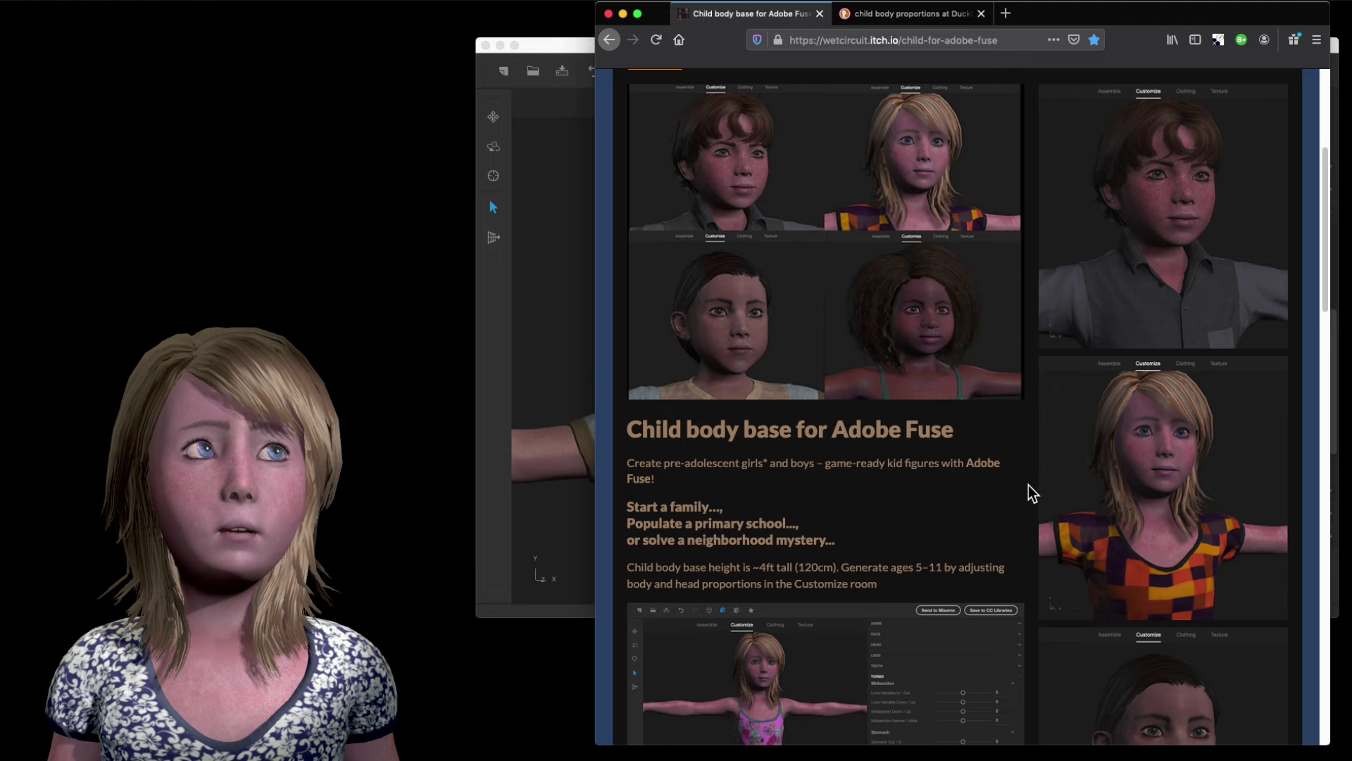
scroll(1028, 486, down, 6)
scroll(1029, 486, down, 7)
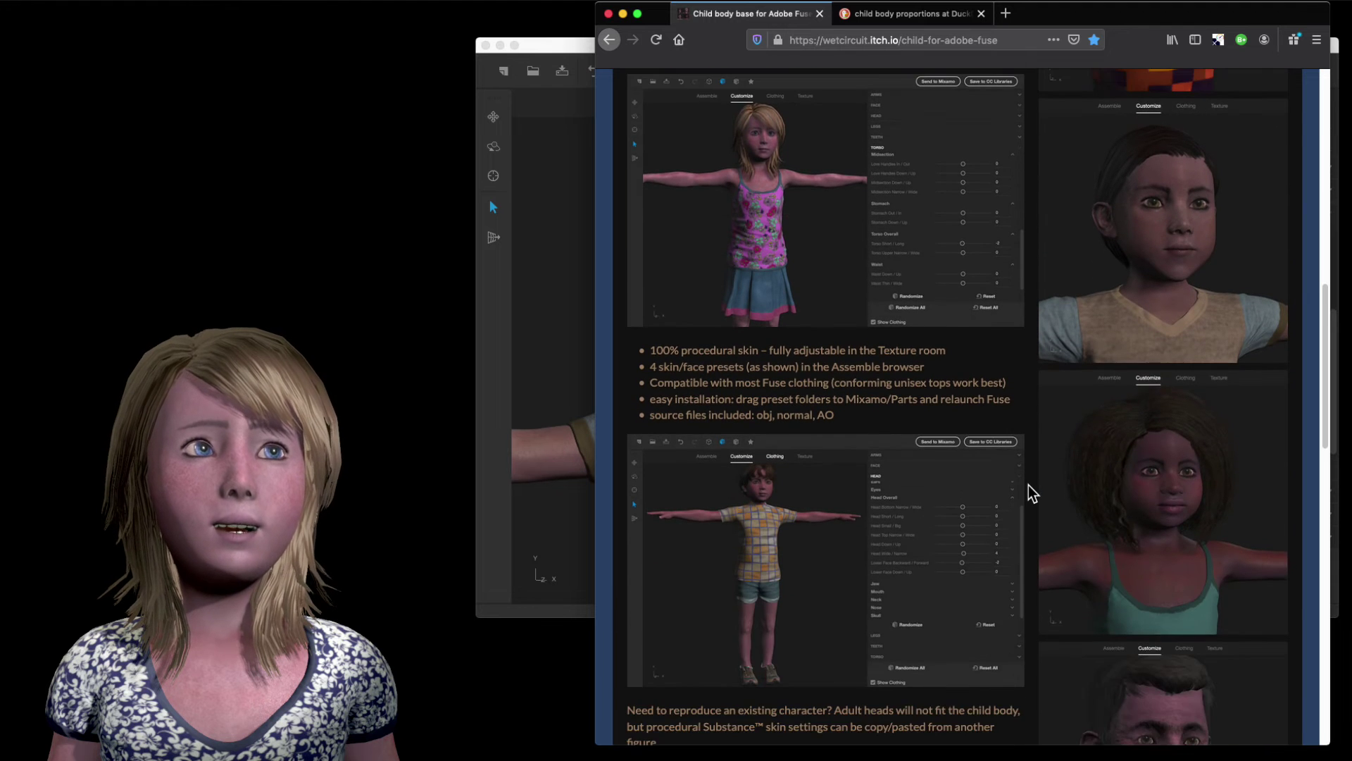
scroll(1029, 485, down, 1)
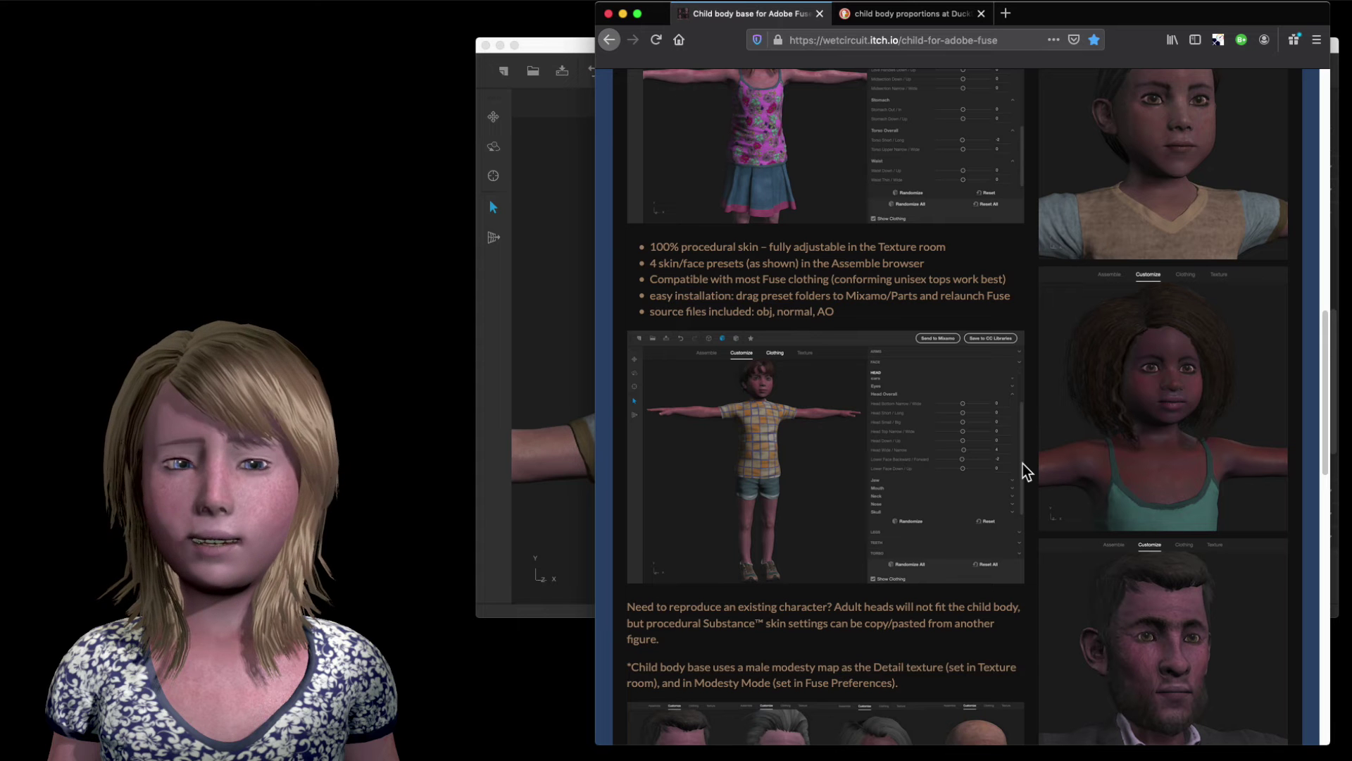
scroll(1023, 464, up, 6)
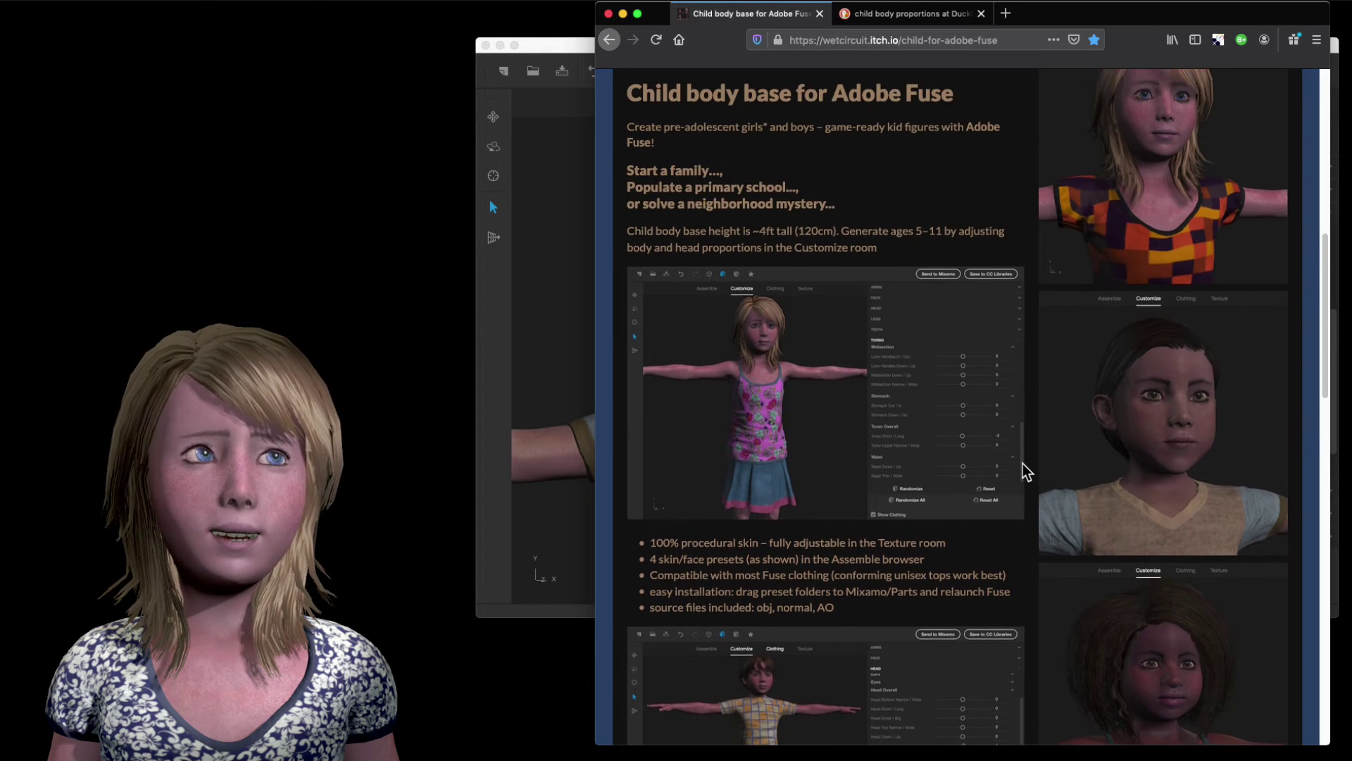
scroll(1022, 471, down, 12)
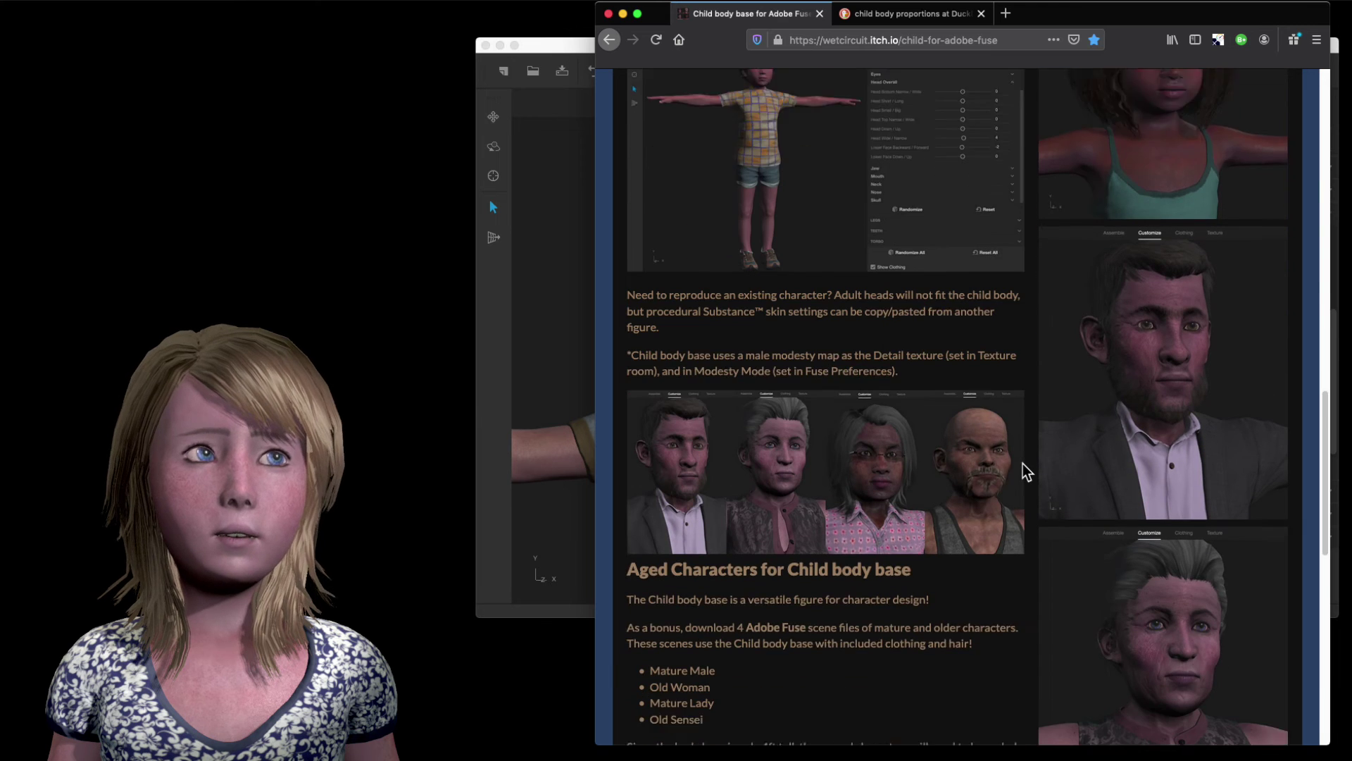
scroll(1023, 463, down, 1)
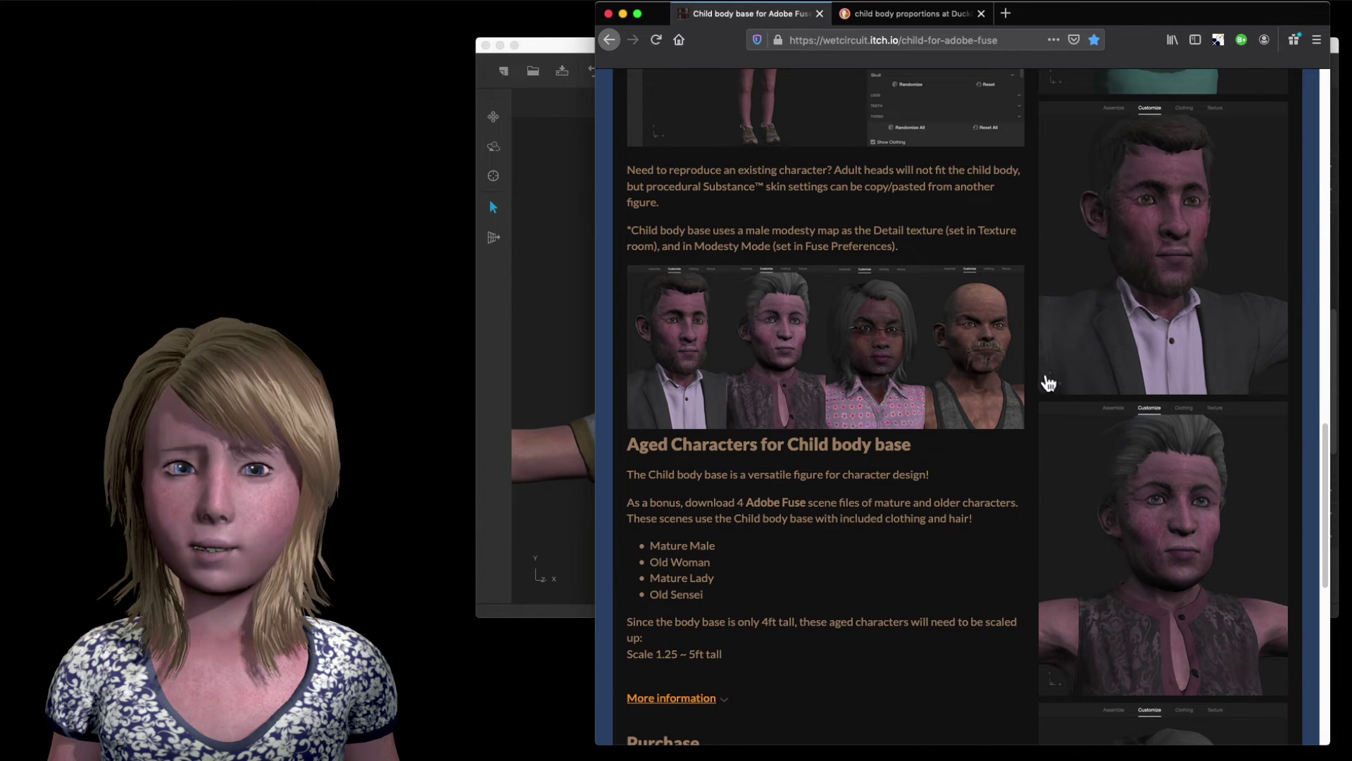
scroll(1189, 299, down, 2)
scroll(1189, 299, down, 4)
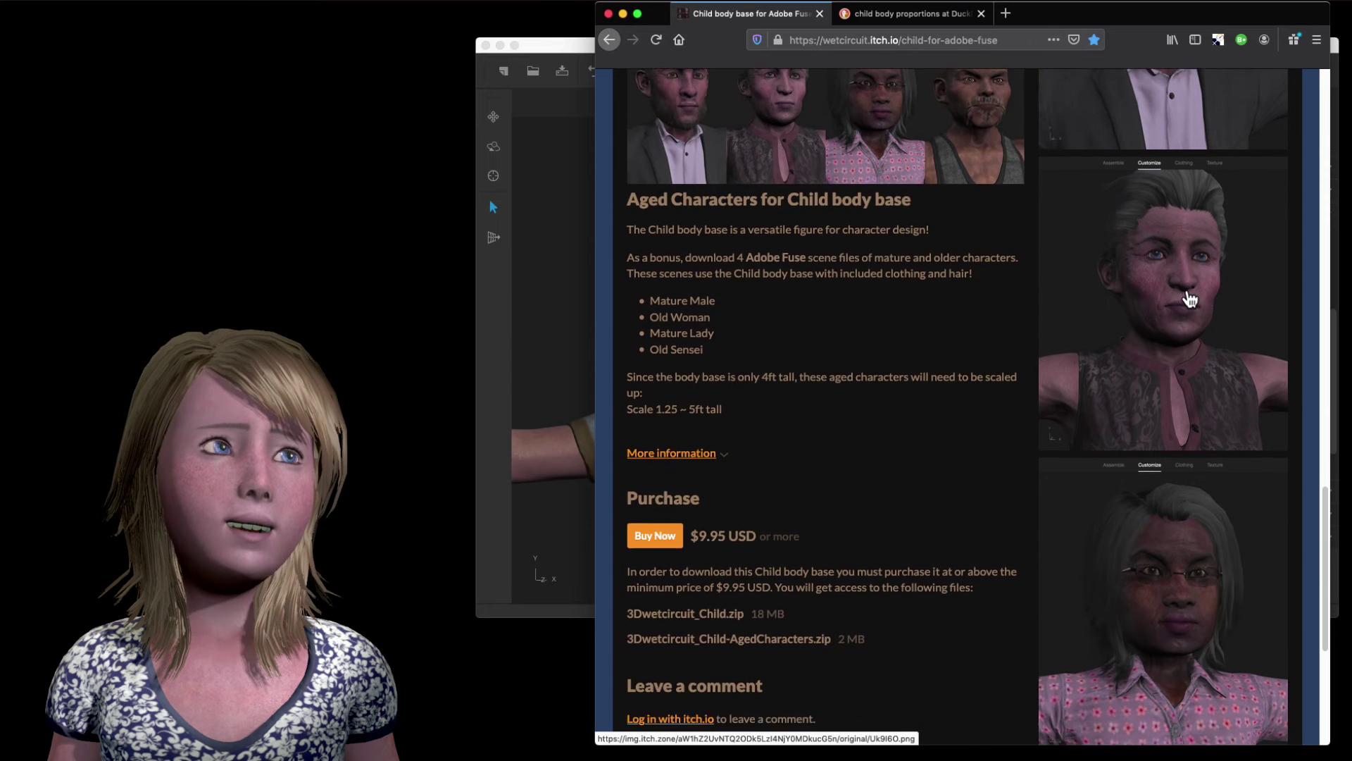
Review the Child body base product page from the bonus aged characters back up to the four child preset images
scroll(1189, 299, up, 10)
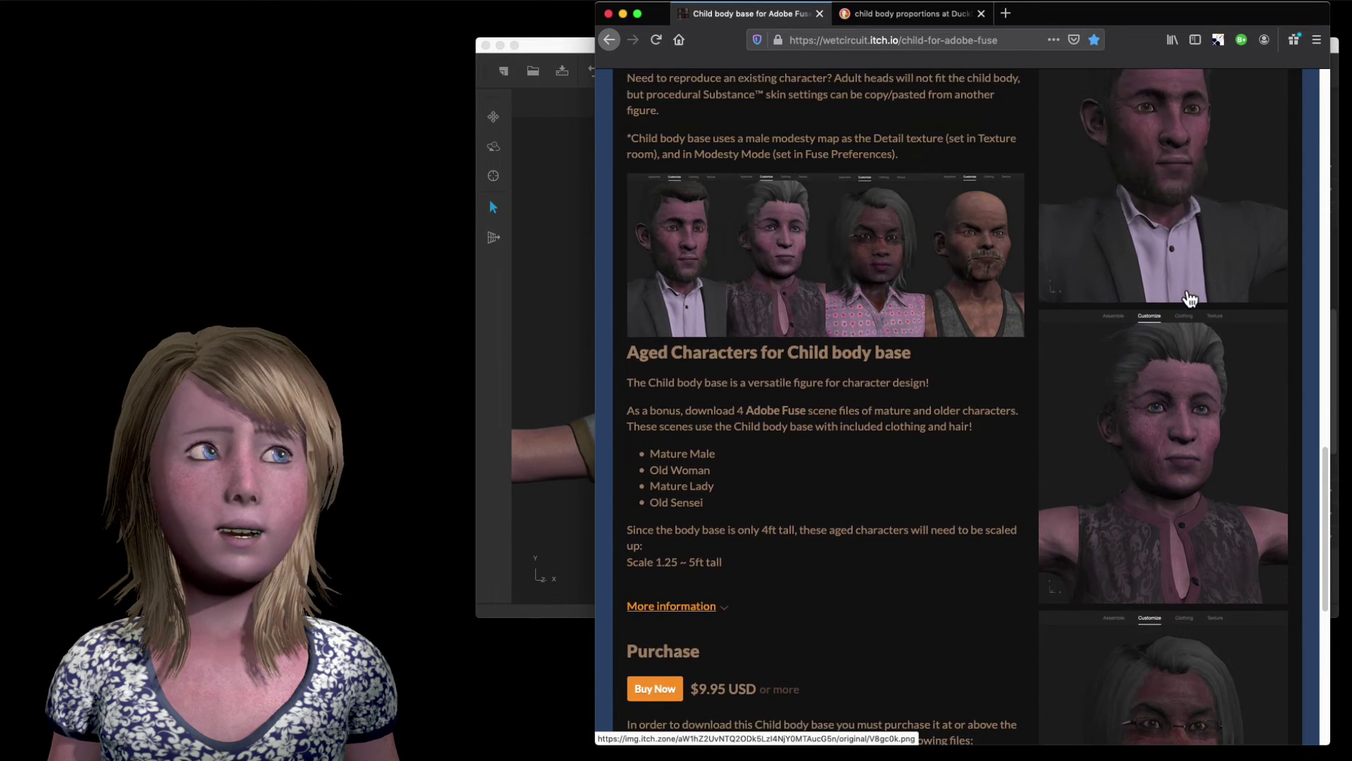
scroll(1189, 299, up, 13)
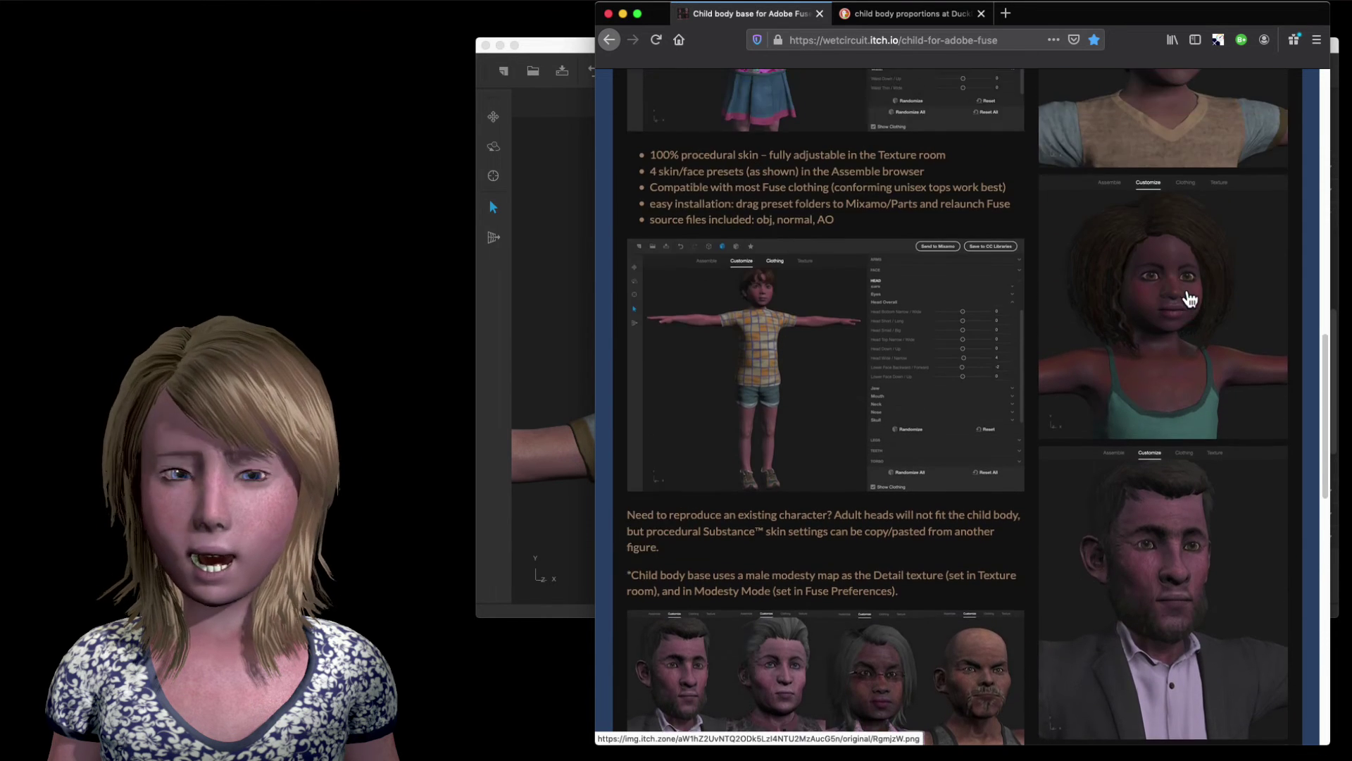
scroll(1189, 299, up, 5)
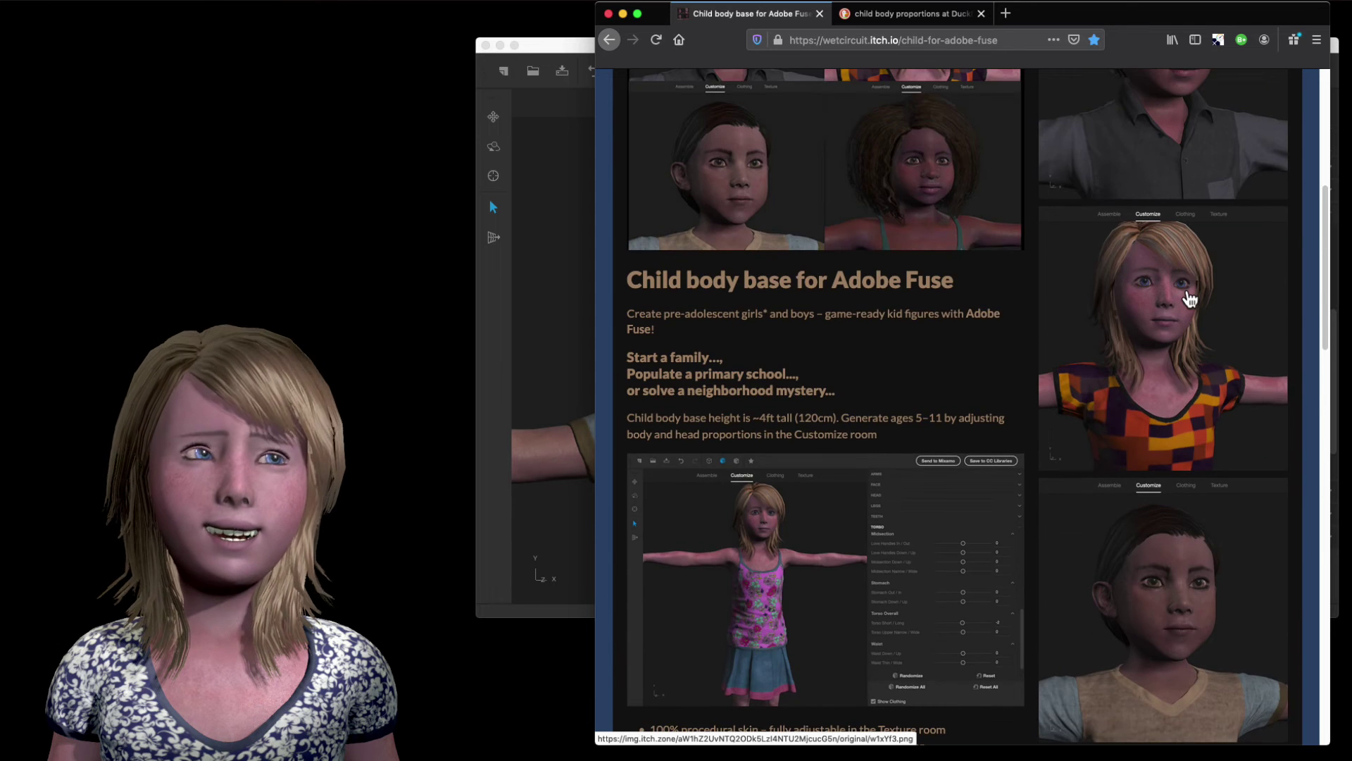
scroll(1190, 299, down, 1)
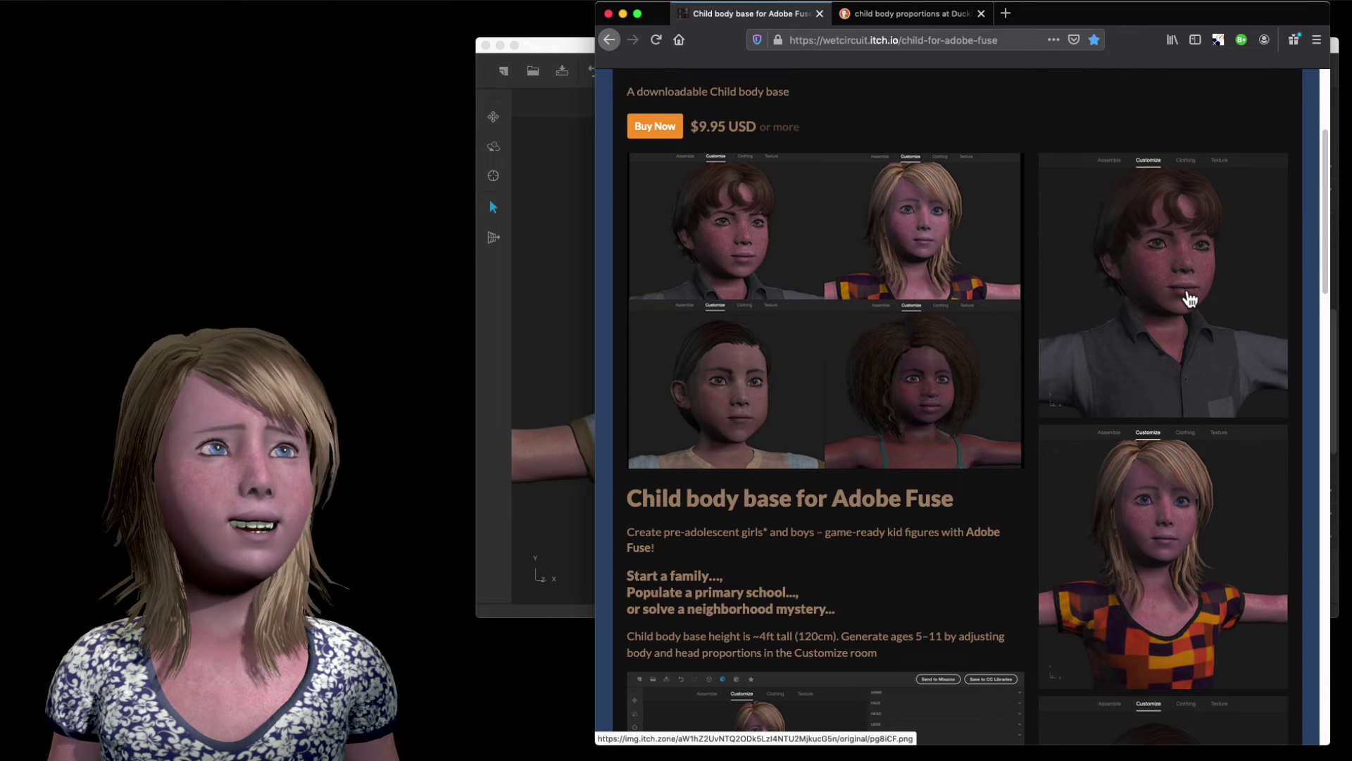
scroll(1189, 299, up, 1)
scroll(1189, 299, down, 1)
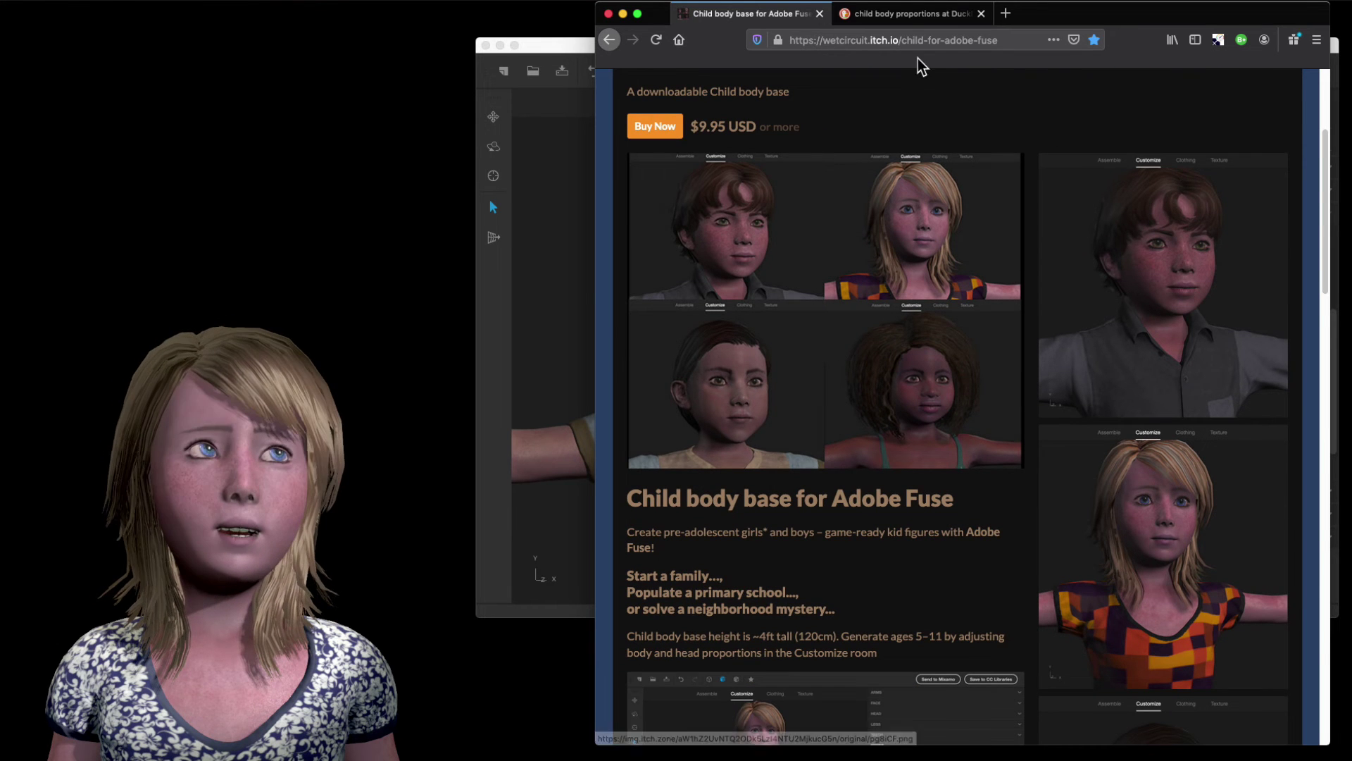
Switch to the image search results for child body proportions and examine the reference charts for different ages
click(910, 20)
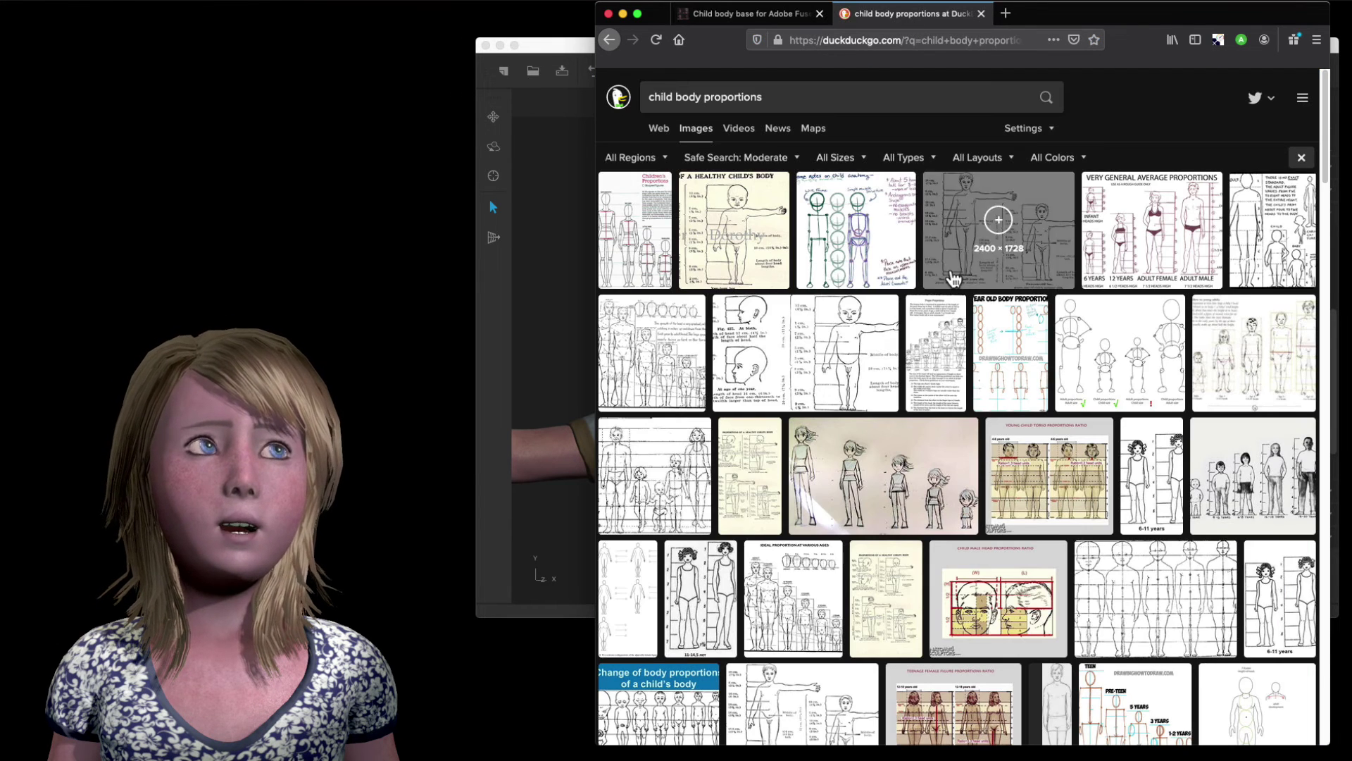
scroll(953, 278, down, 2)
scroll(953, 278, down, 1)
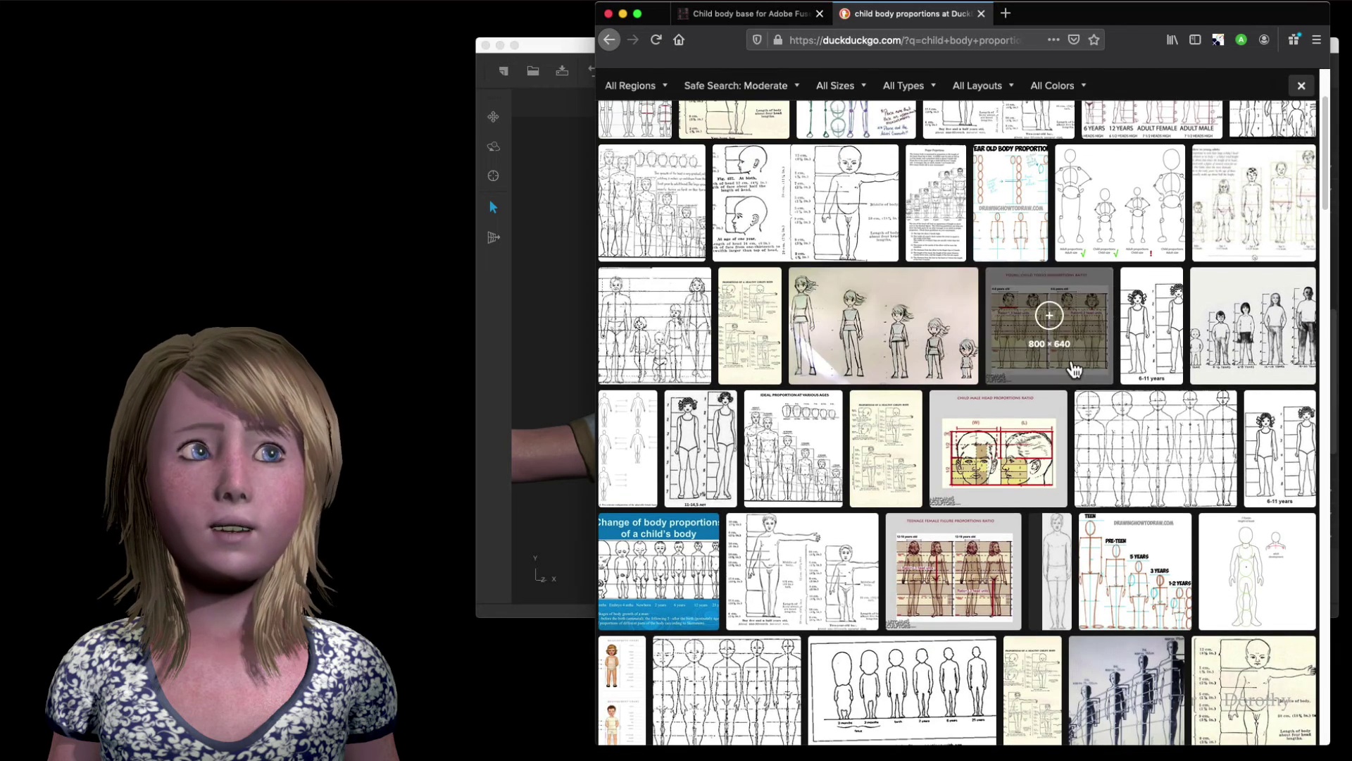
scroll(1067, 346, down, 2)
scroll(1072, 361, down, 5)
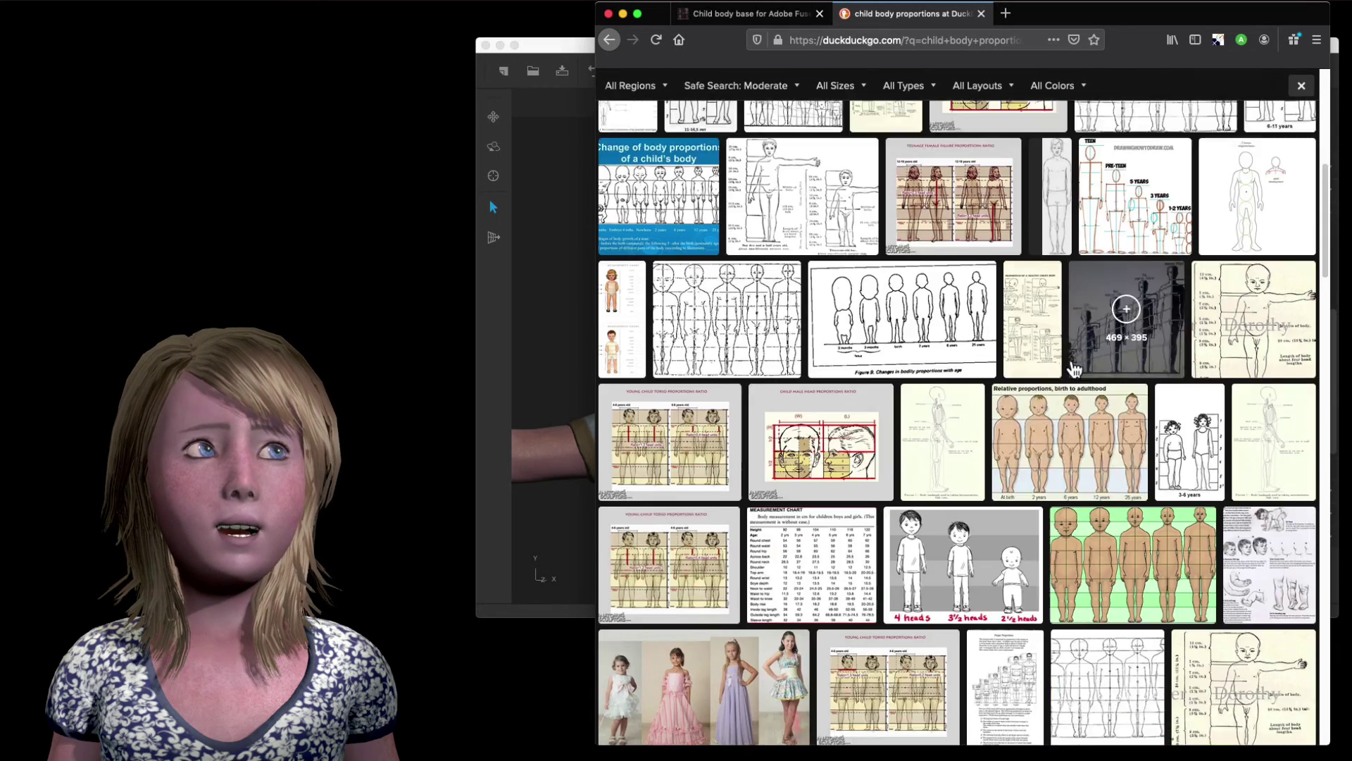
scroll(1074, 368, down, 1)
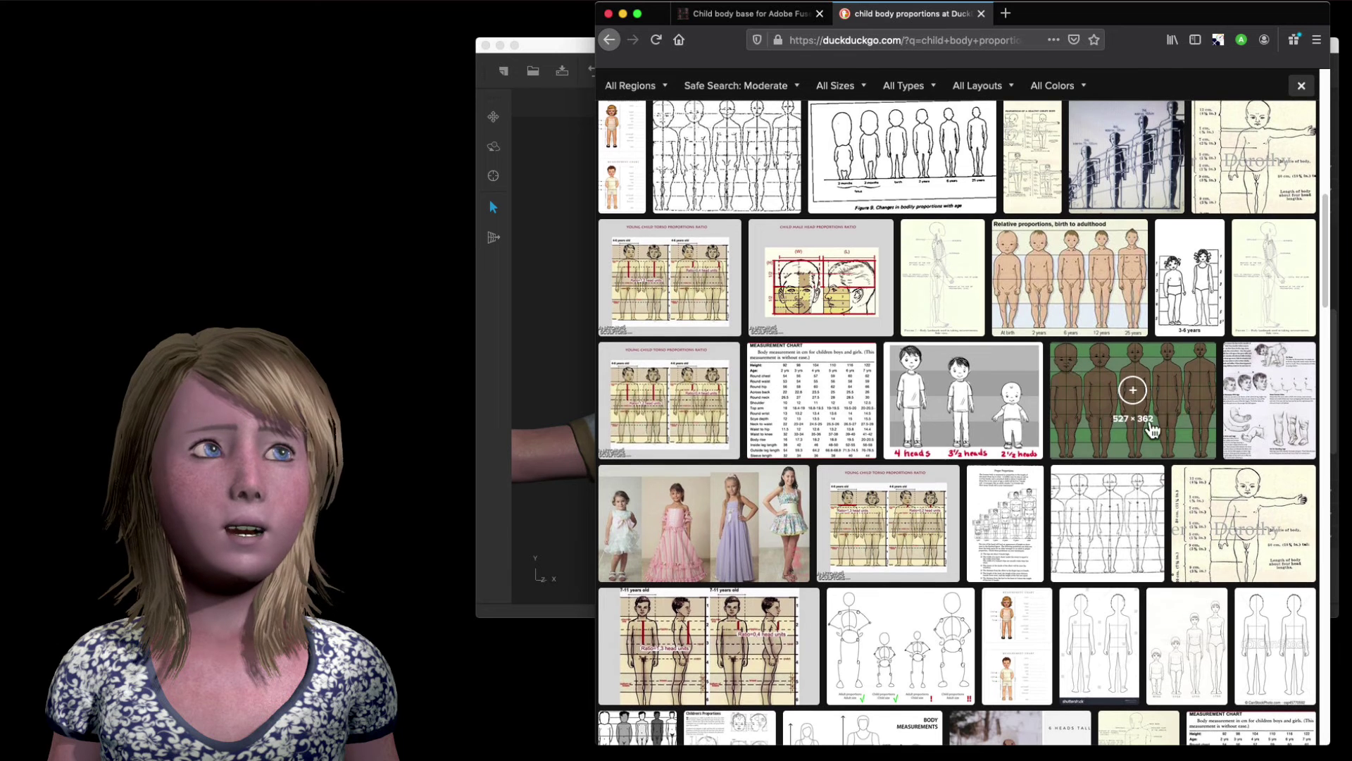
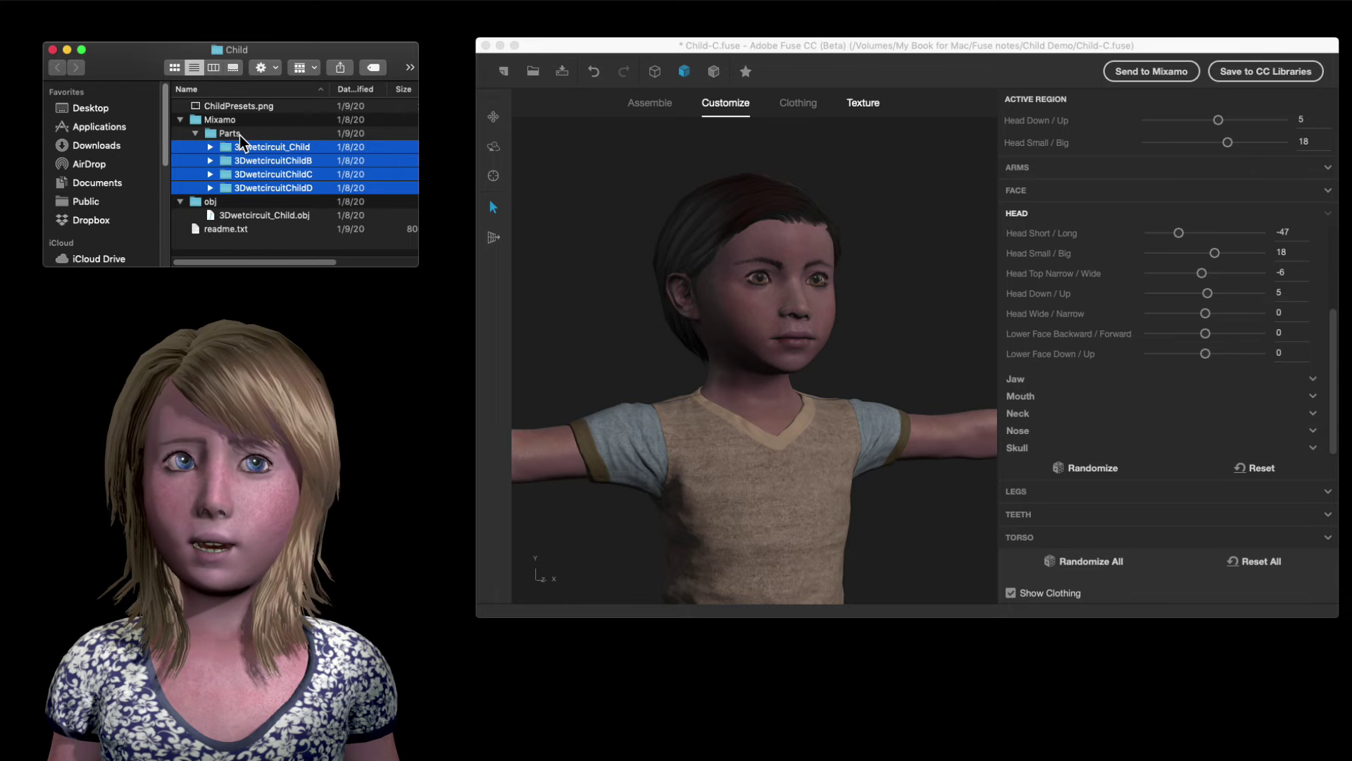
Switch to Adobe Fuse, view its imported files folder beside the four child preset folders, and close that folder
click(931, 71)
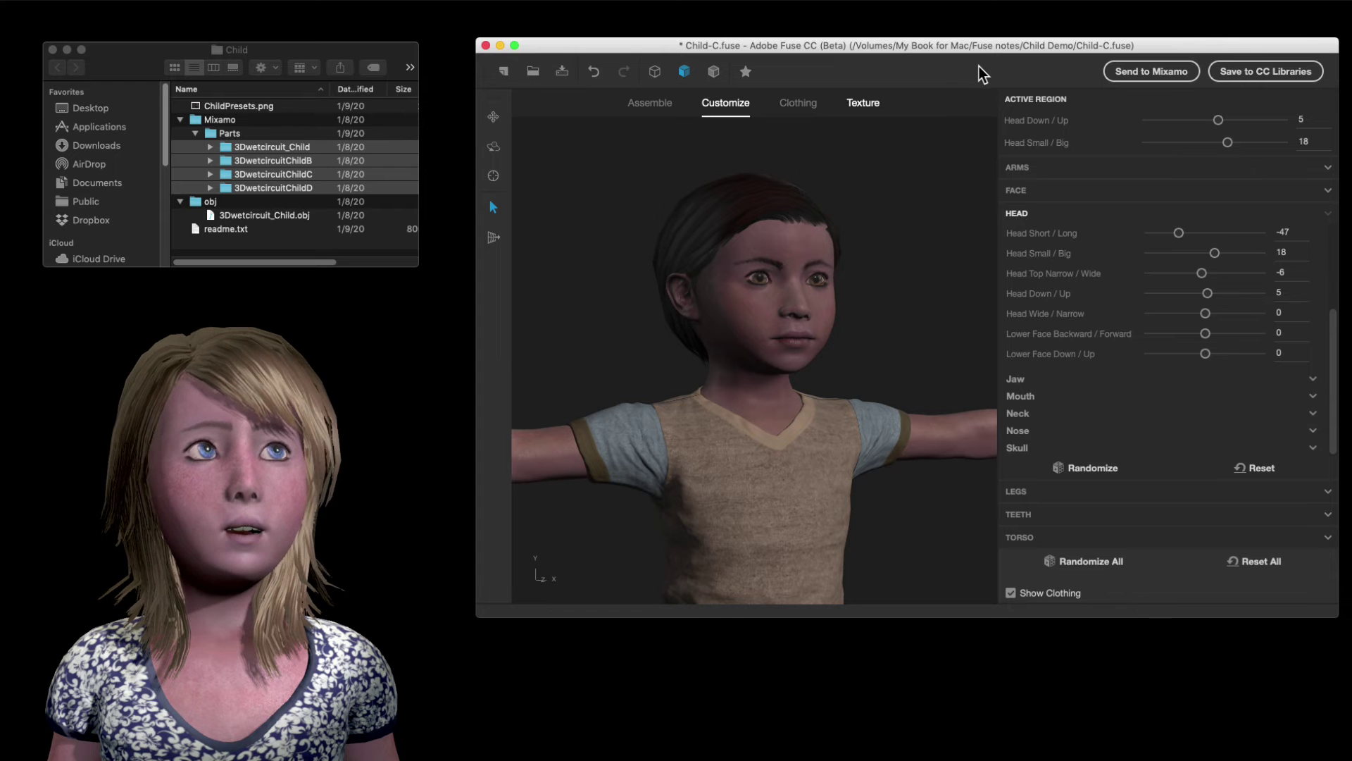
click(72, 0)
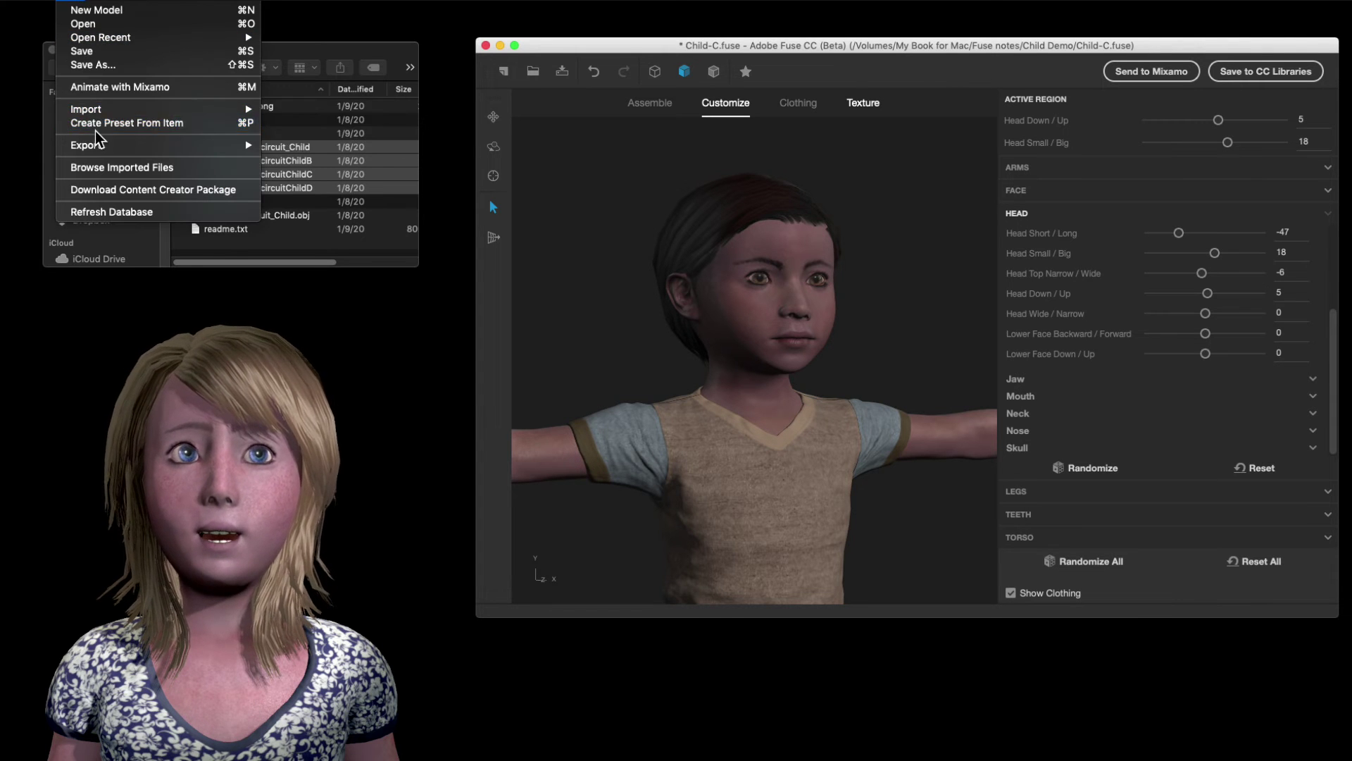
click(134, 169)
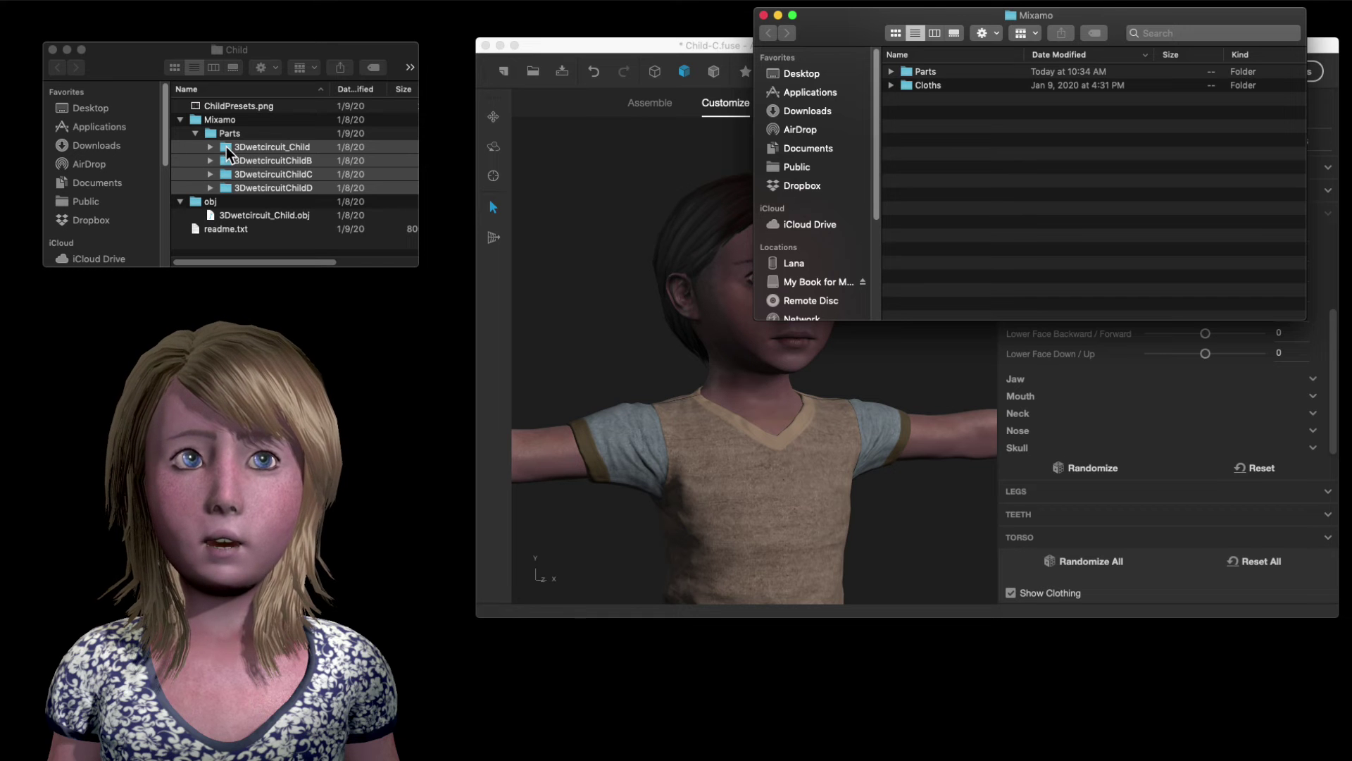
mouse_move(227, 146)
mouse_down()
mouse_move(669, 137)
mouse_move(937, 110)
mouse_move(925, 72)
mouse_move(539, 149)
mouse_move(226, 134)
mouse_up()
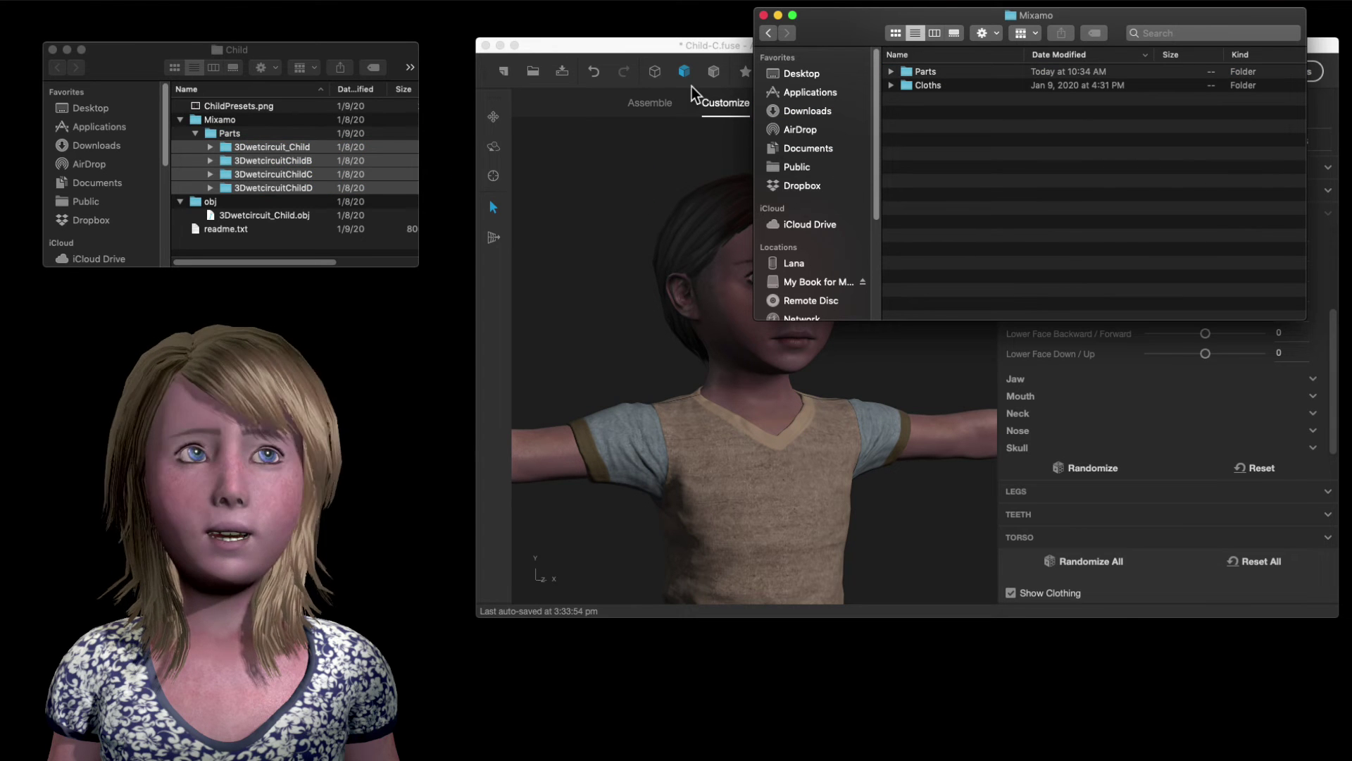
click(763, 15)
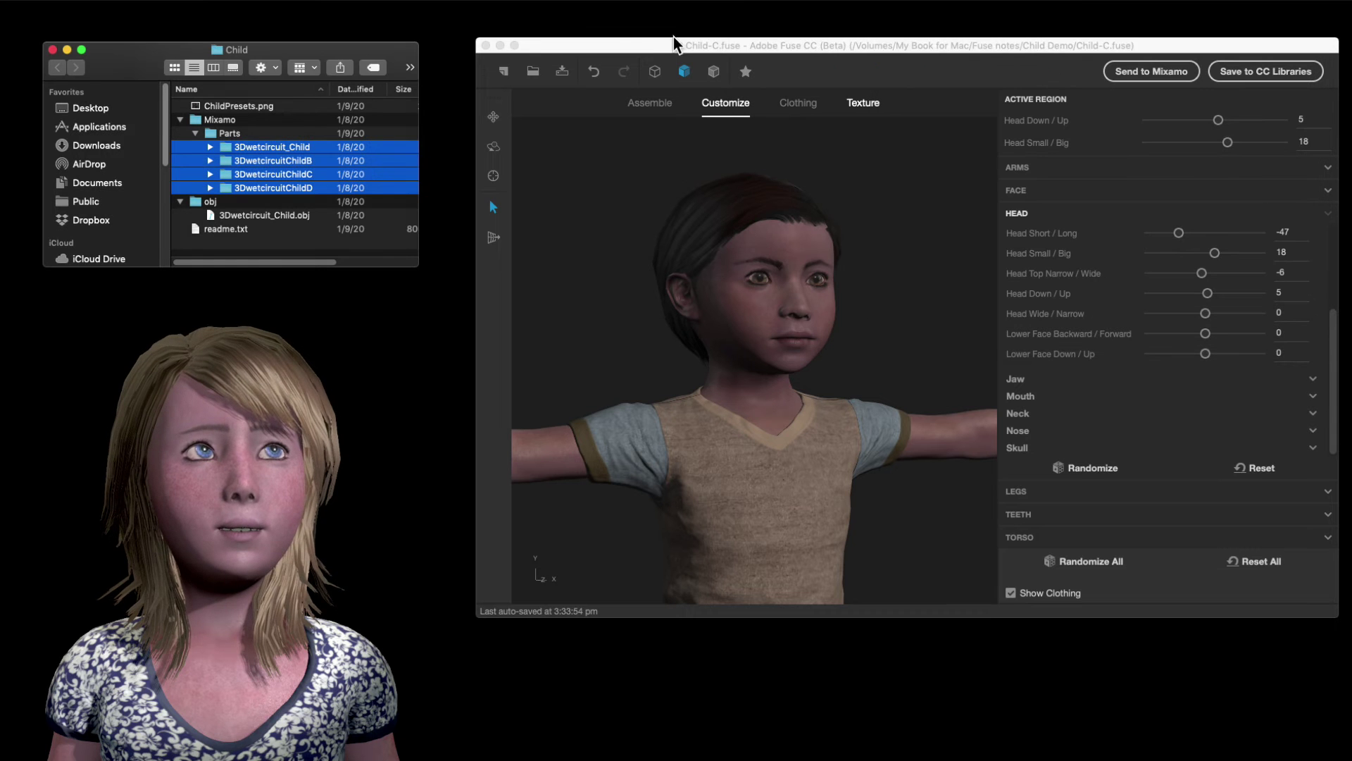
Return to assembling the character and start a new model without saving the changes to Child-C.fuse
click(632, 44)
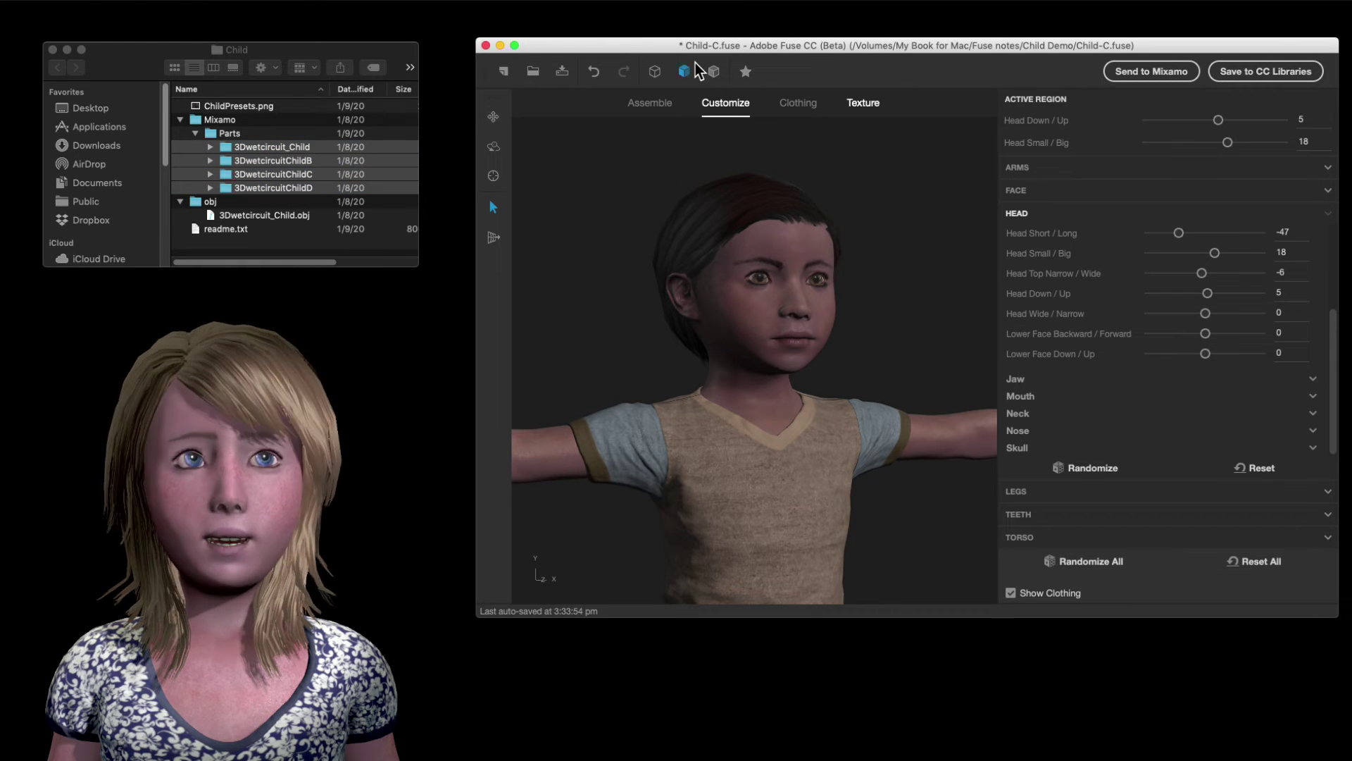
click(638, 103)
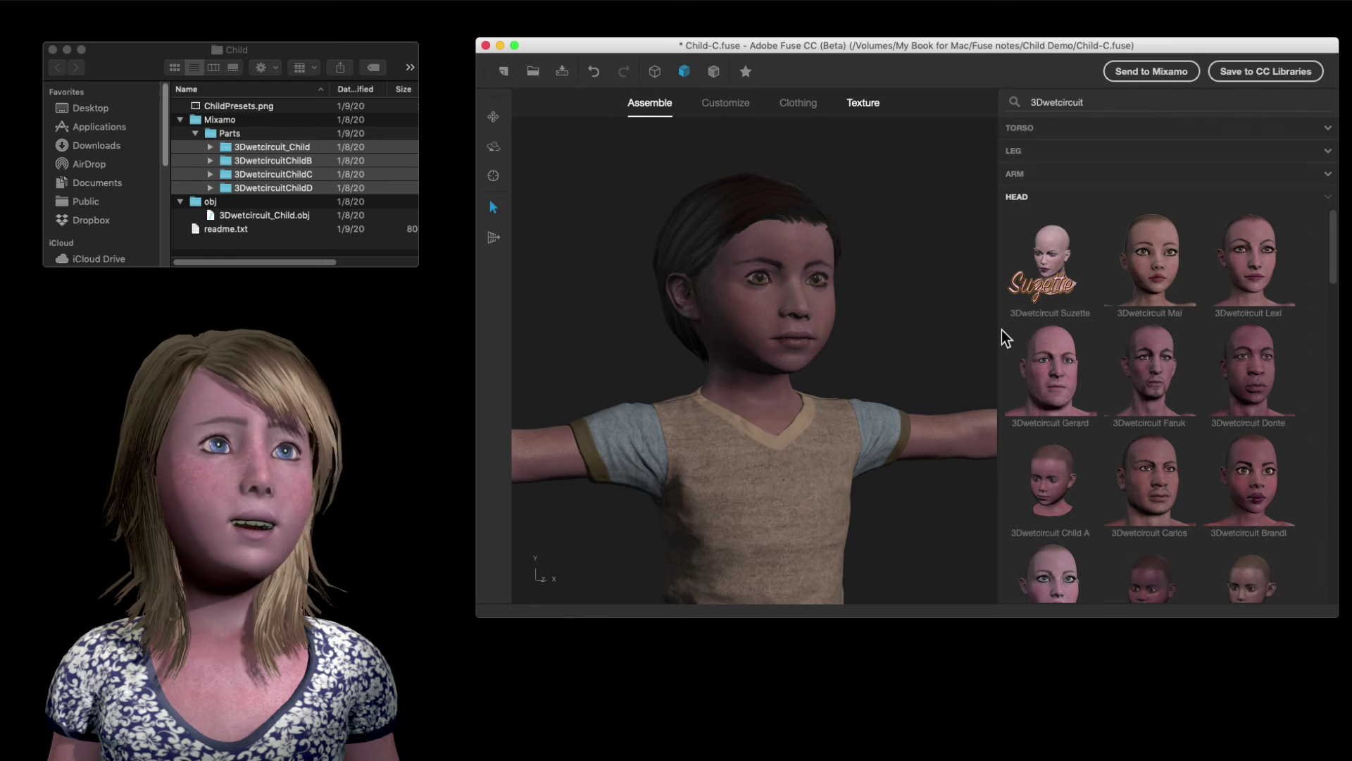
click(505, 71)
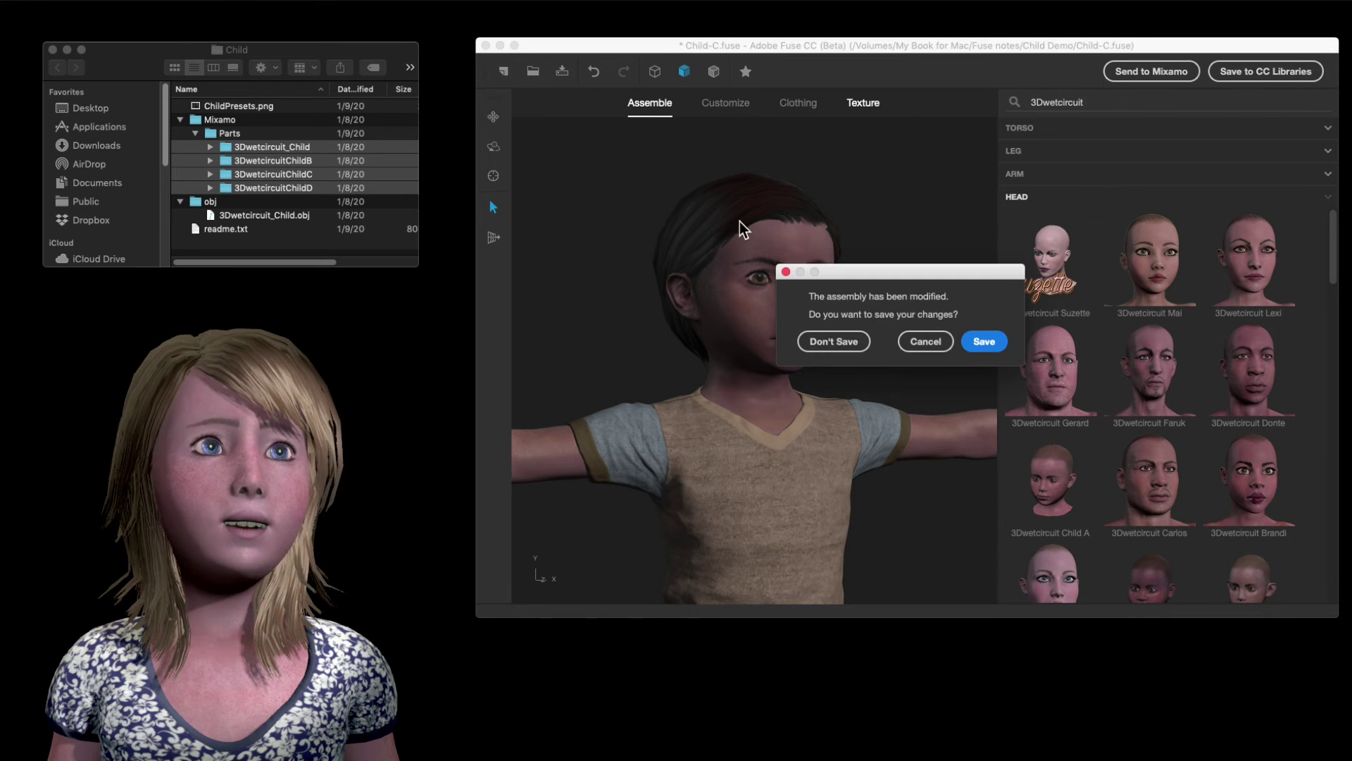
click(854, 343)
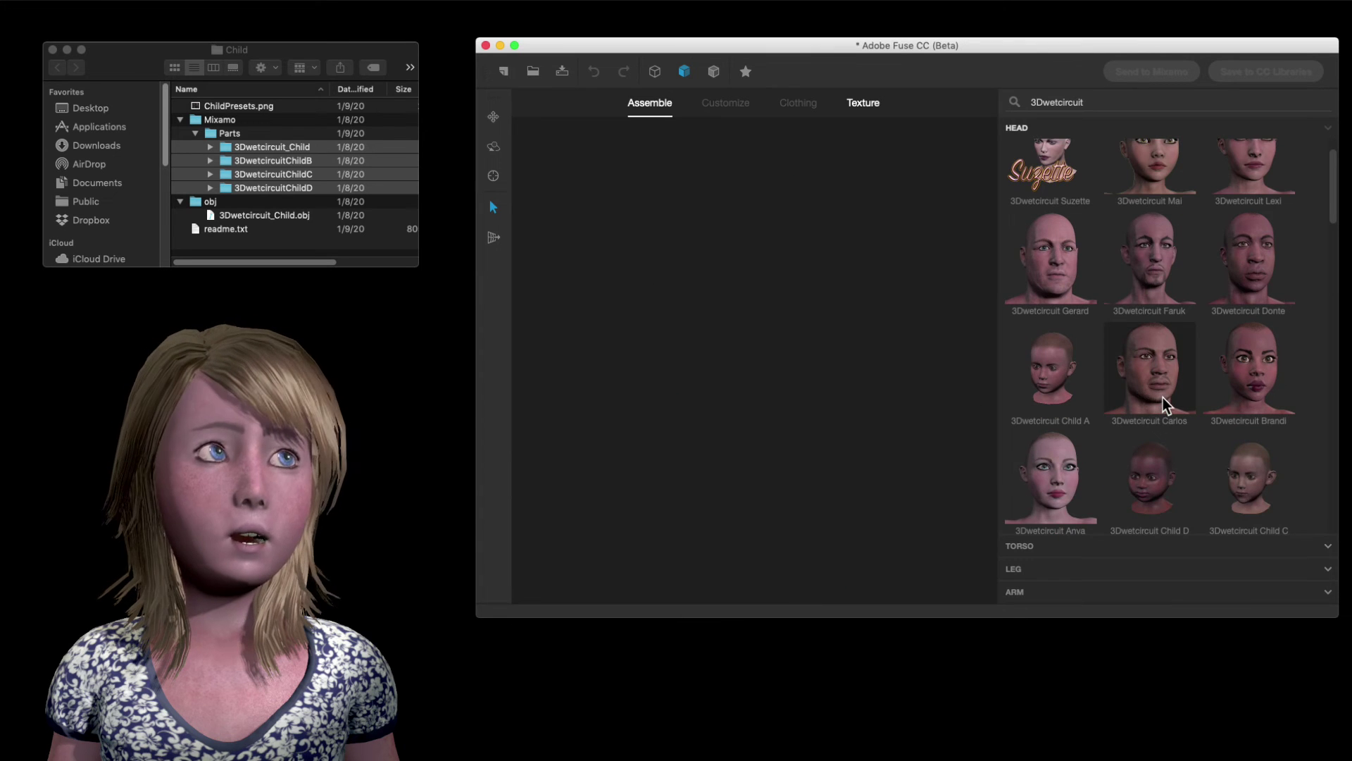
Load a 3Dwetcircuit child head into the empty scene, trying Child B and Child C before settling on Child D
scroll(1159, 396, up, 1)
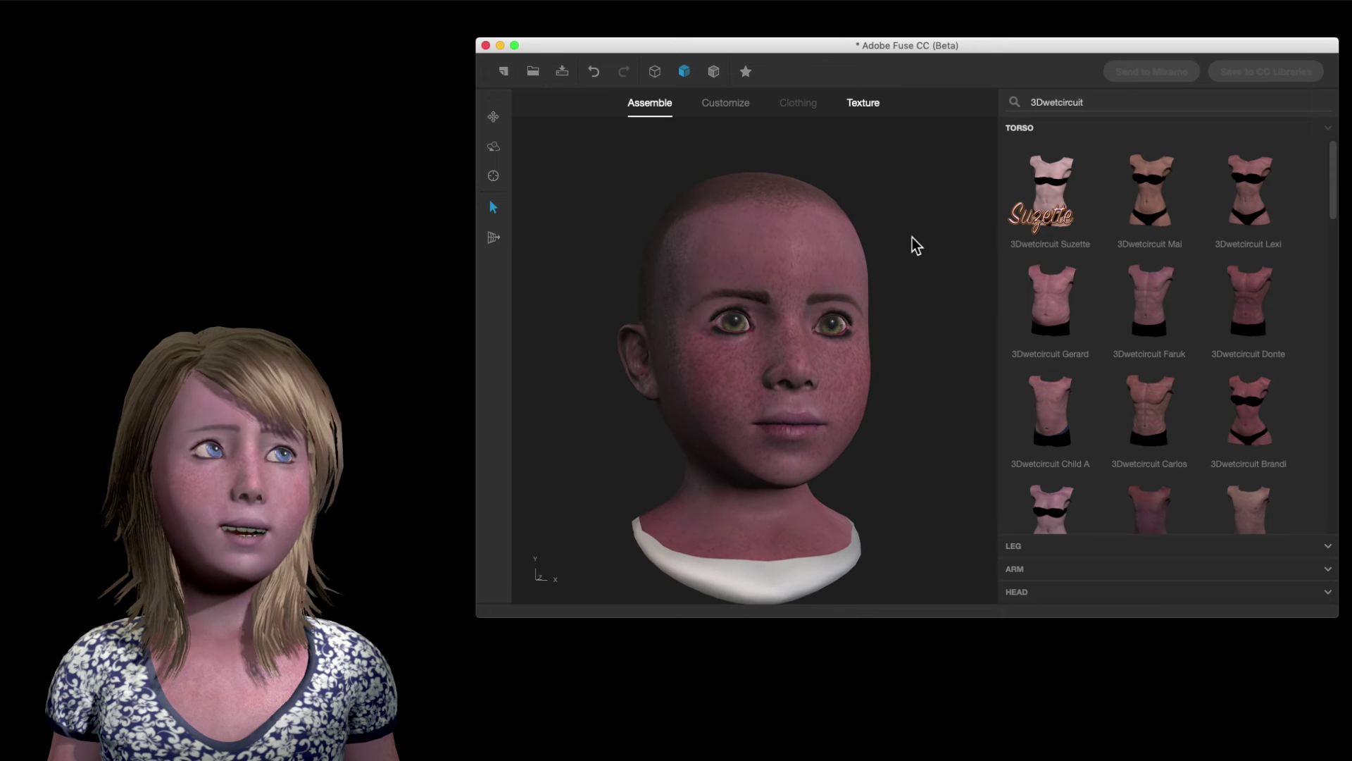
click(1034, 592)
scroll(1198, 375, down, 2)
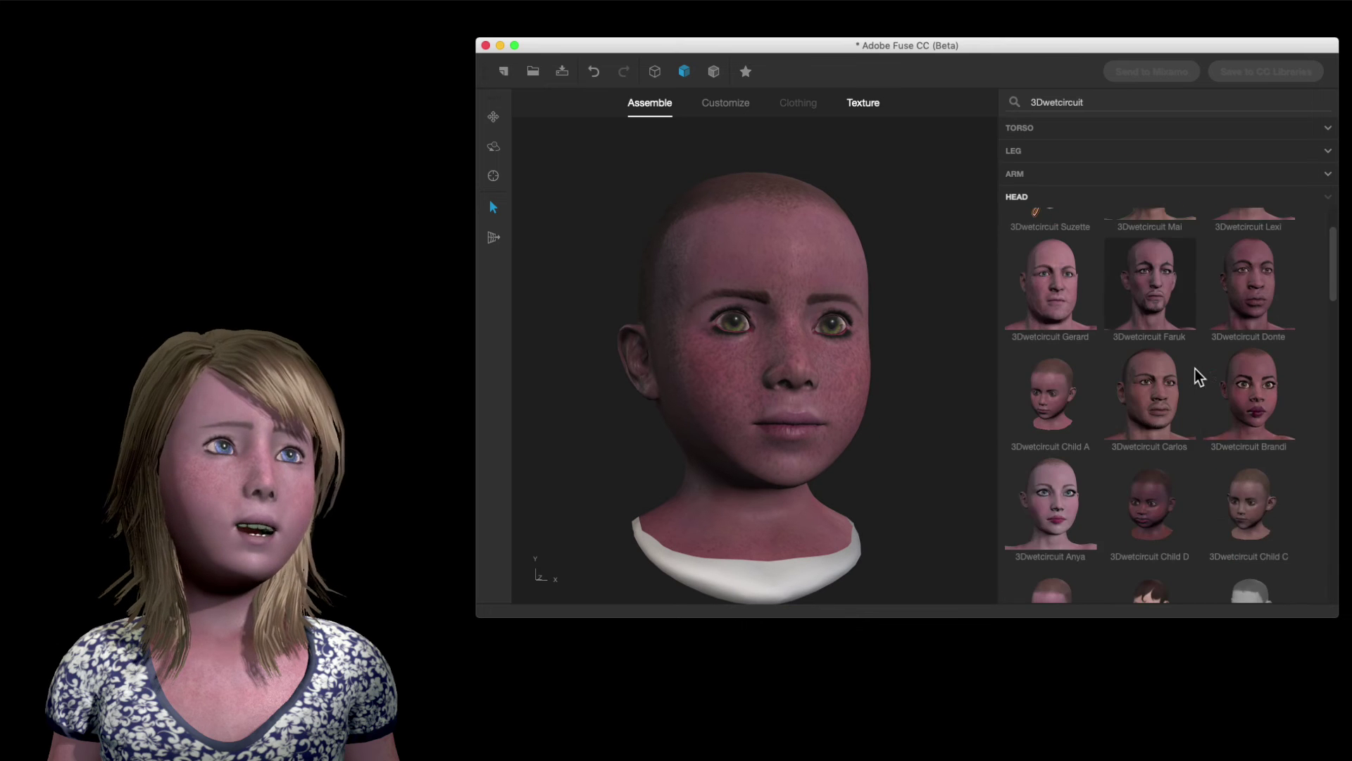
scroll(1197, 373, down, 6)
click(1054, 358)
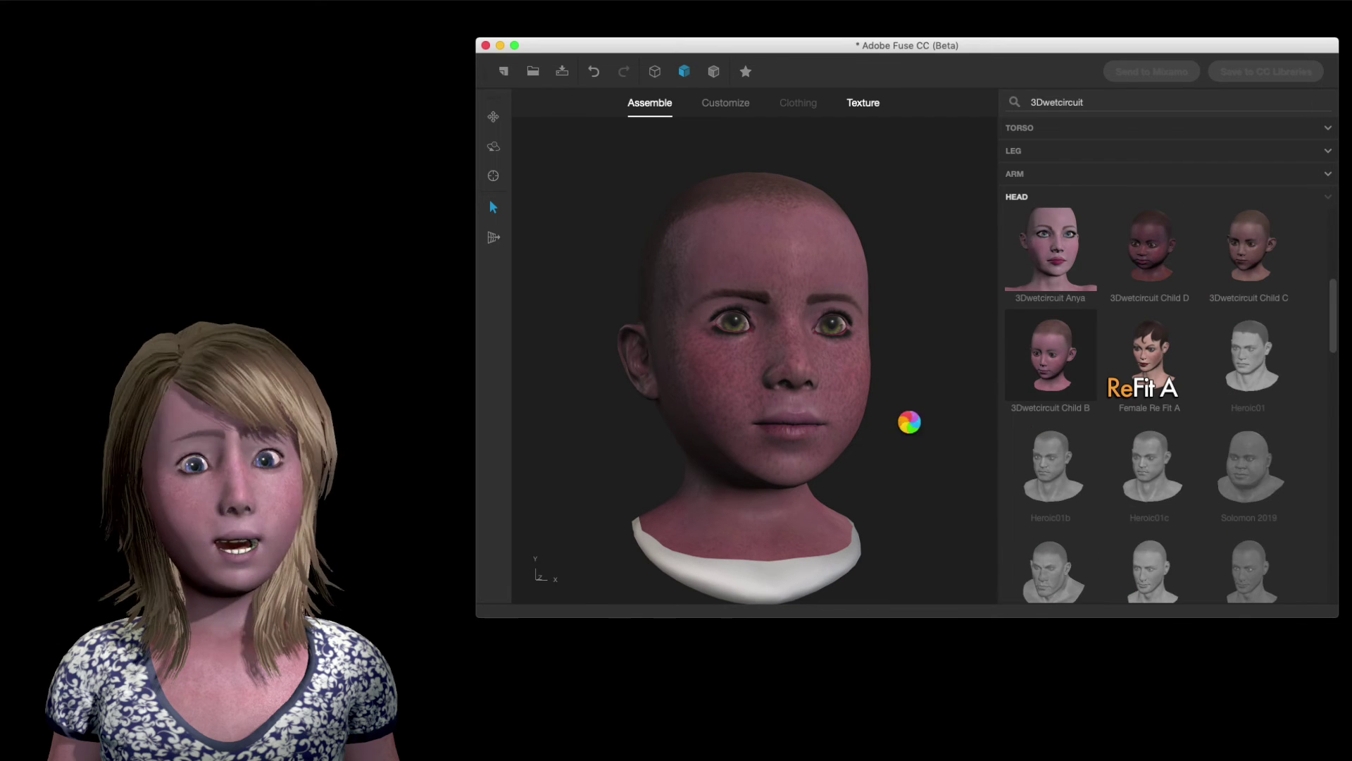
click(1021, 591)
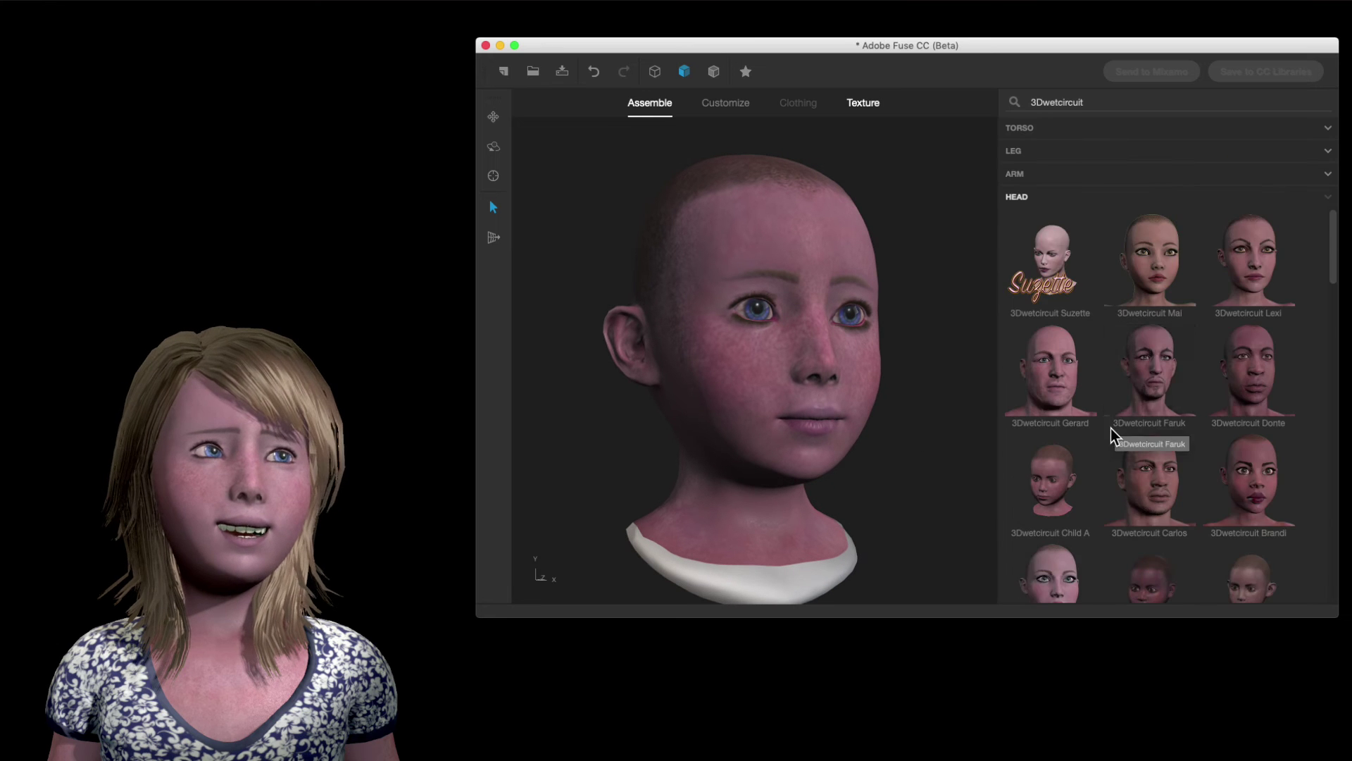
scroll(1162, 409, down, 5)
click(1261, 375)
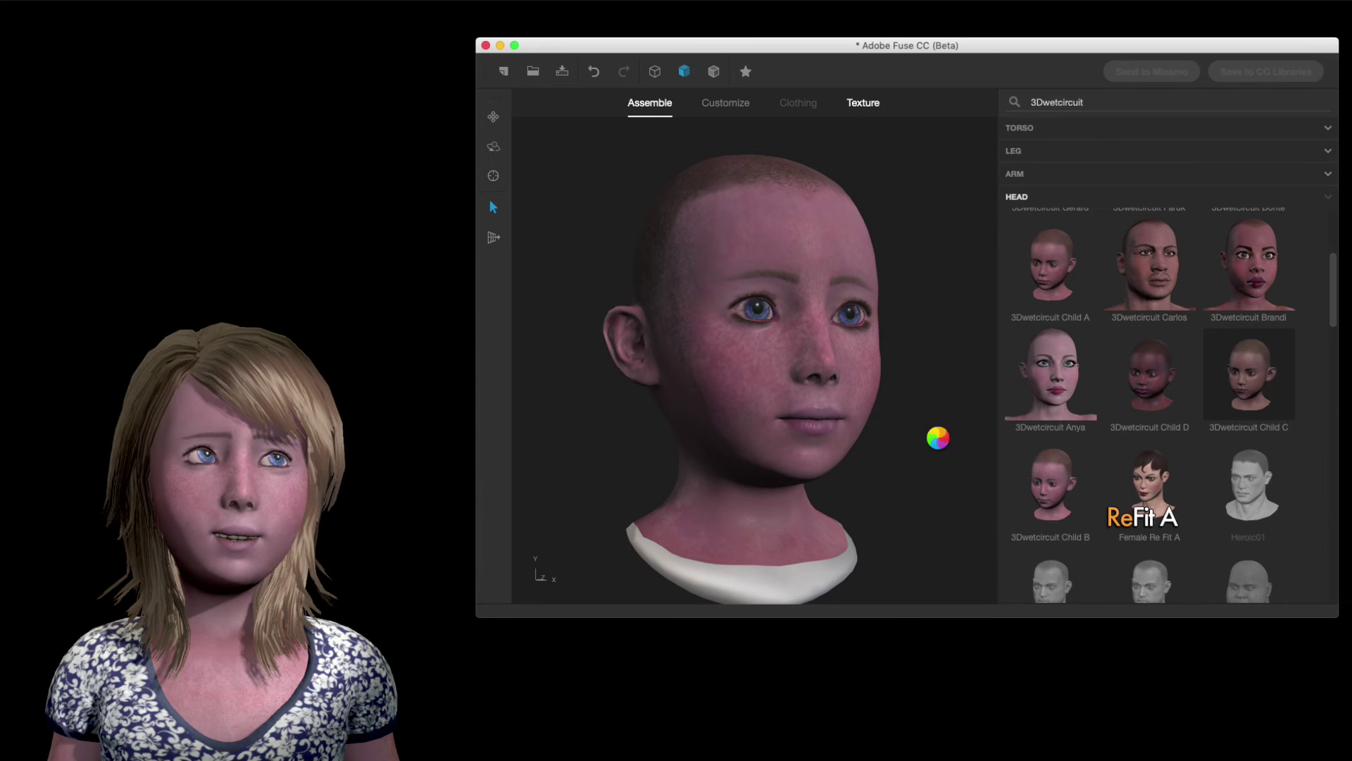
click(1164, 479)
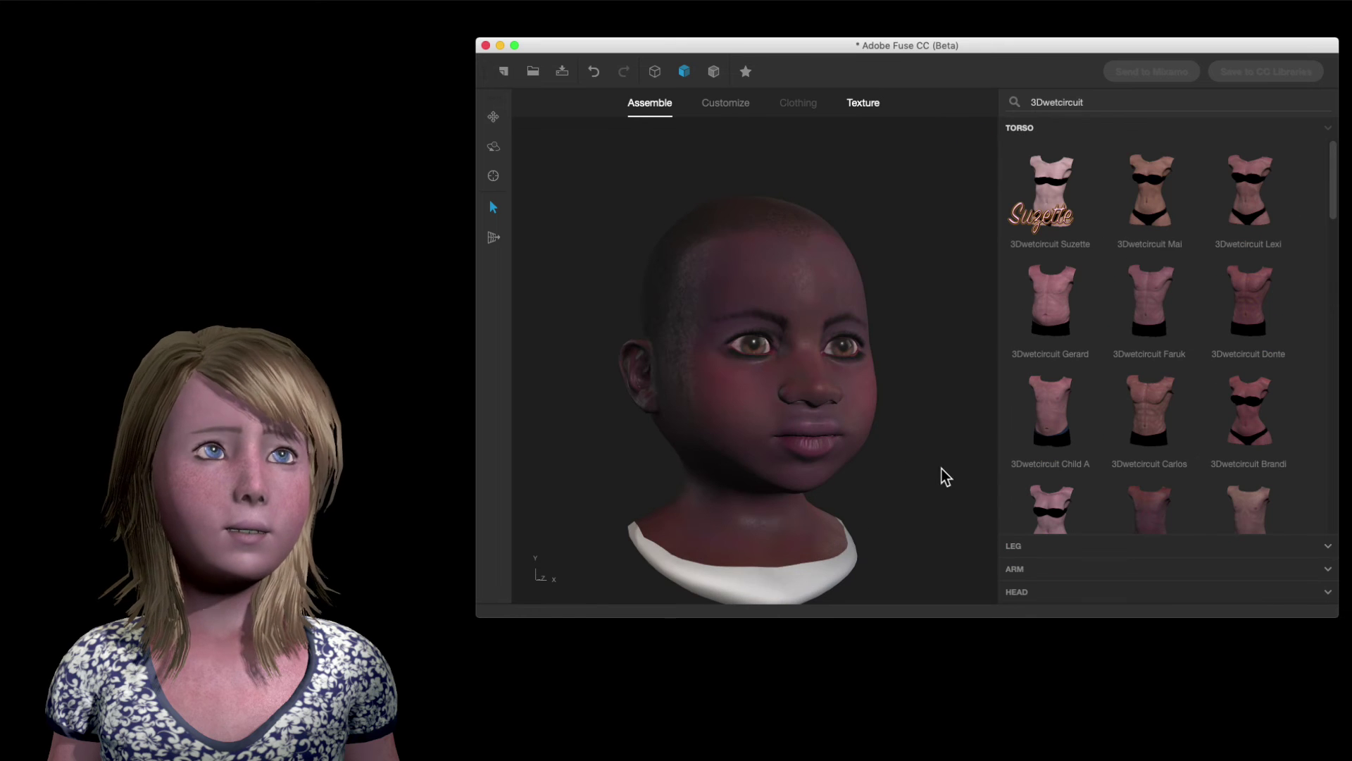
Switch to texturing the head and set its texture resolution to 2048 x 2048
click(865, 106)
click(1197, 211)
click(1170, 289)
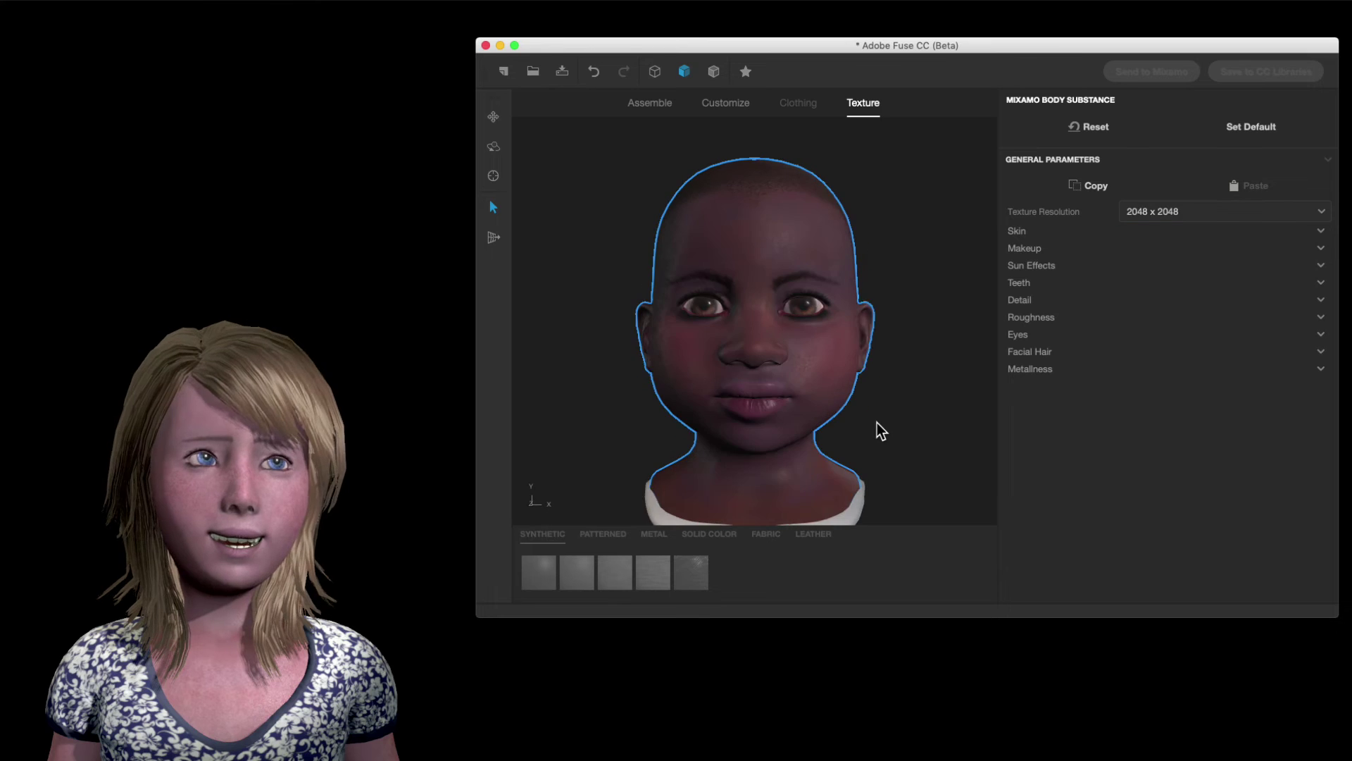